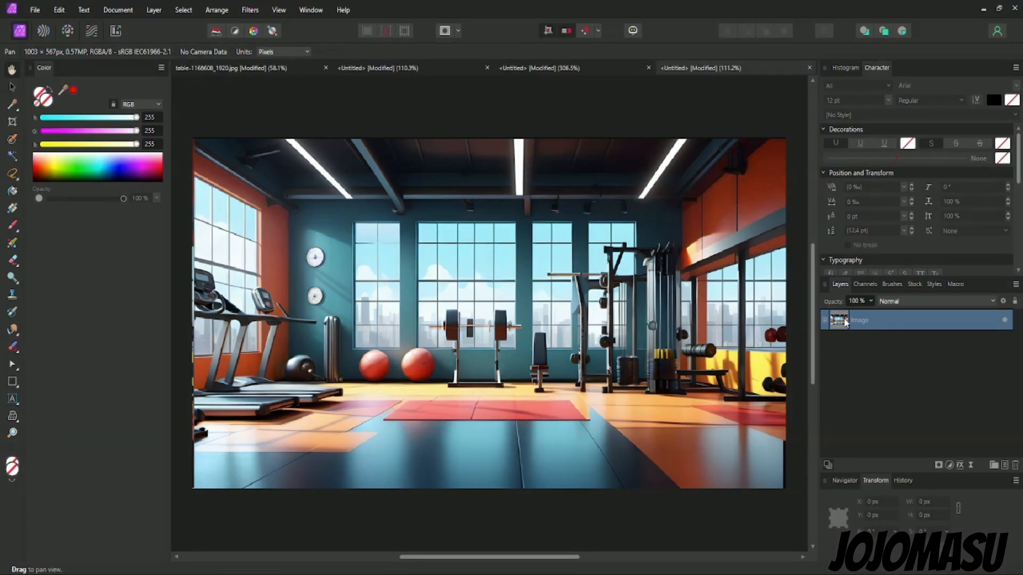
# Step: Rasterize the gym image layer
pyautogui.rightClick(845, 322)
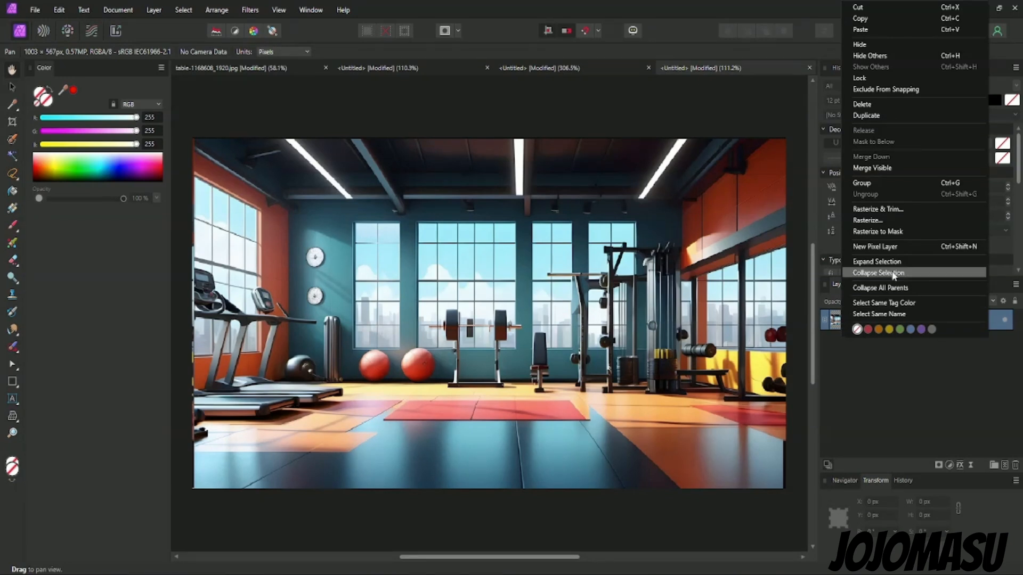
pyautogui.click(884, 220)
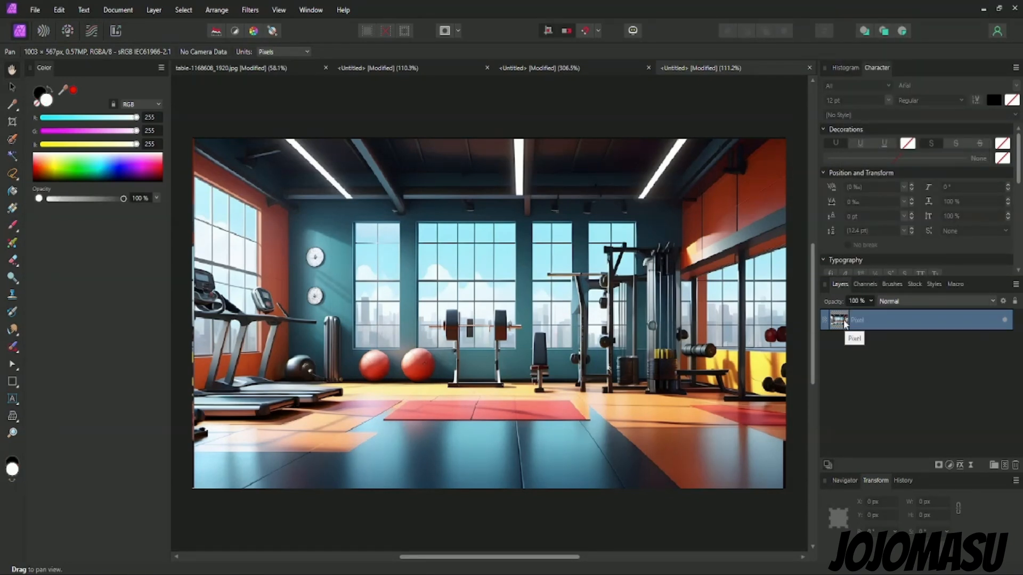
# Step: Create an inverted duplicate of the gym layer and set its blend mode to Color Dodge
pyautogui.hotkey('ctrl', 'j')
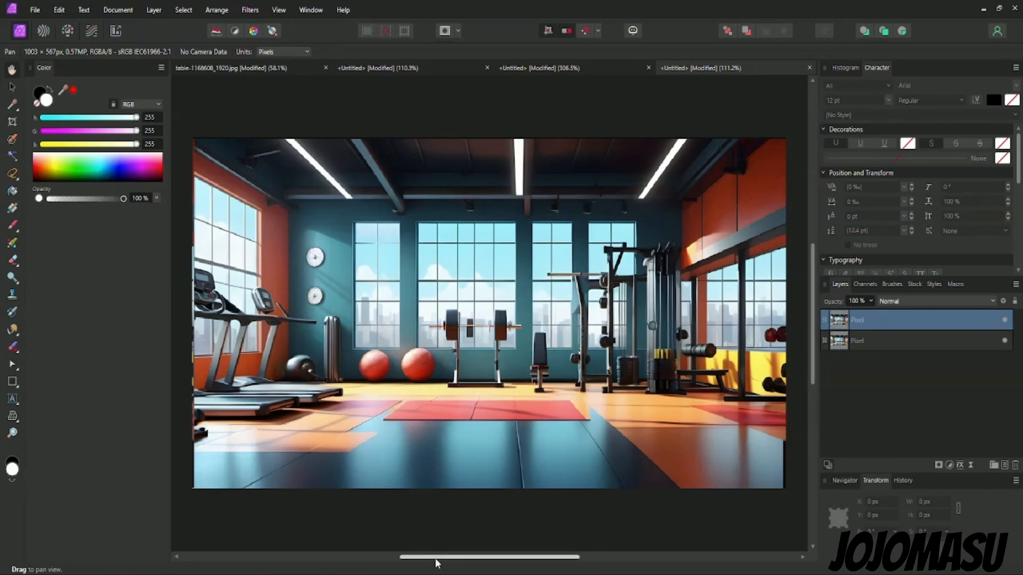
pyautogui.hotkey('ctrl', 'i')
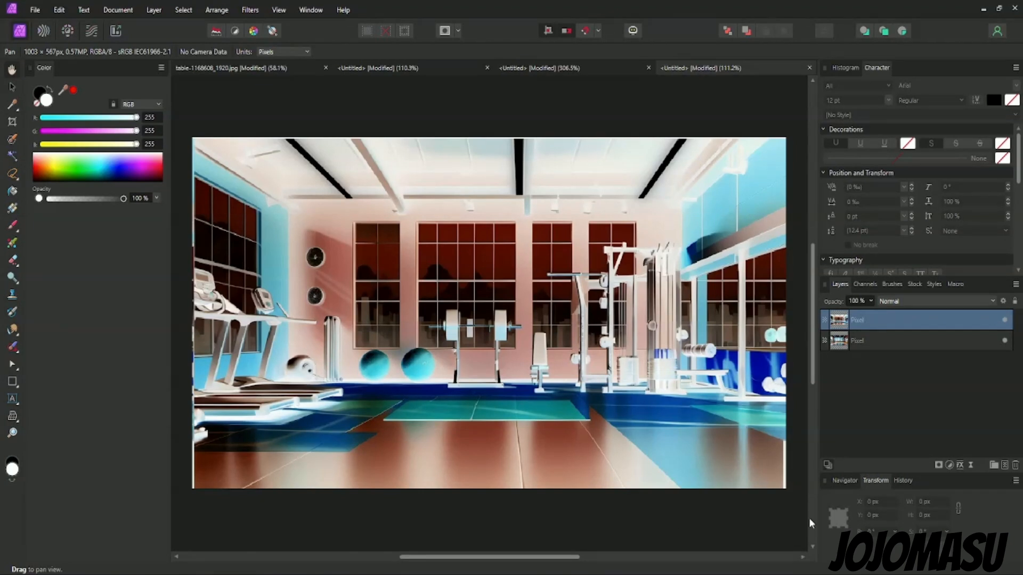
pyautogui.click(950, 300)
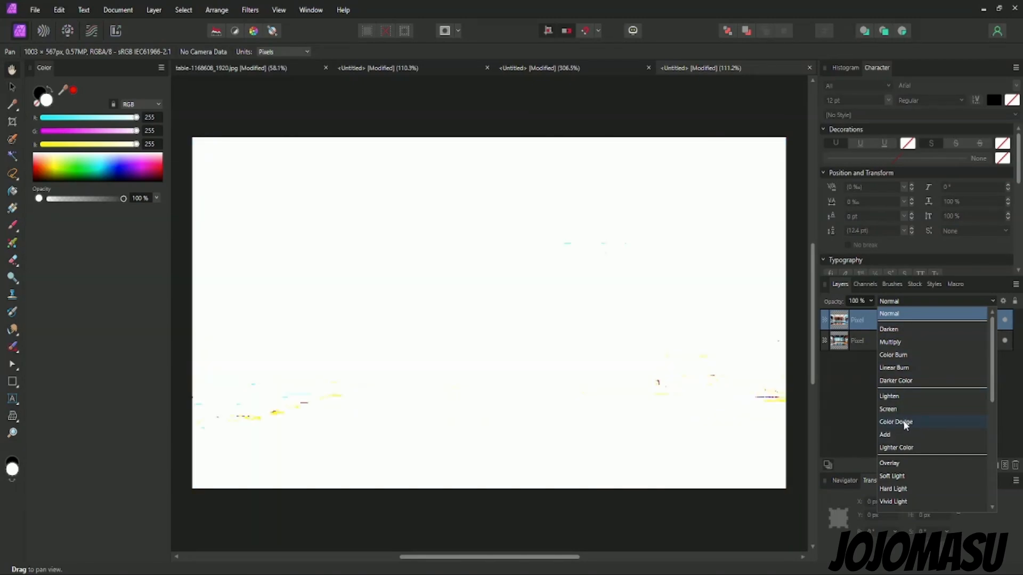
pyautogui.click(903, 421)
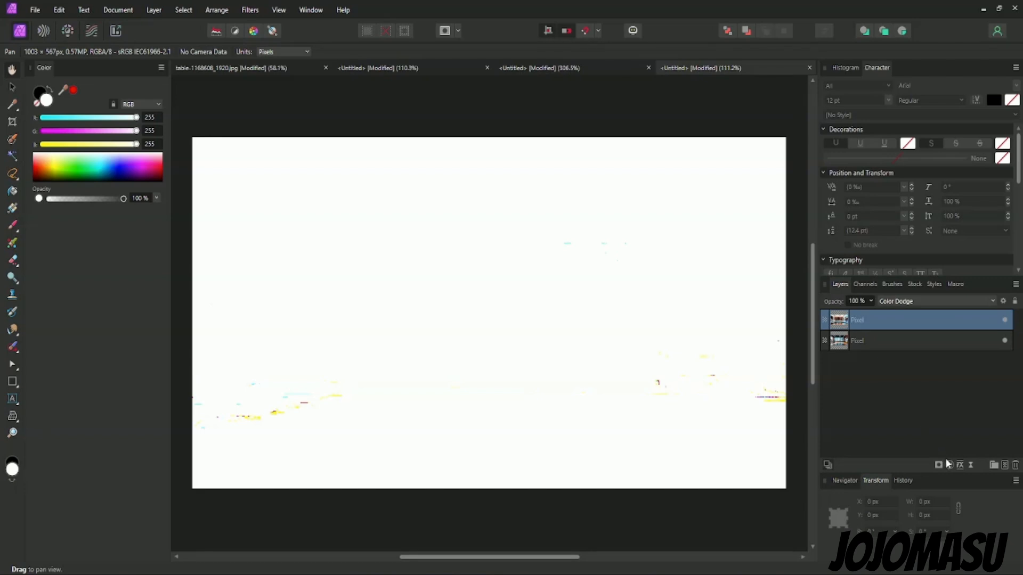
# Step: Add a live Gaussian Blur with a 2.5 px radius to the inverted duplicate layer
pyautogui.click(971, 465)
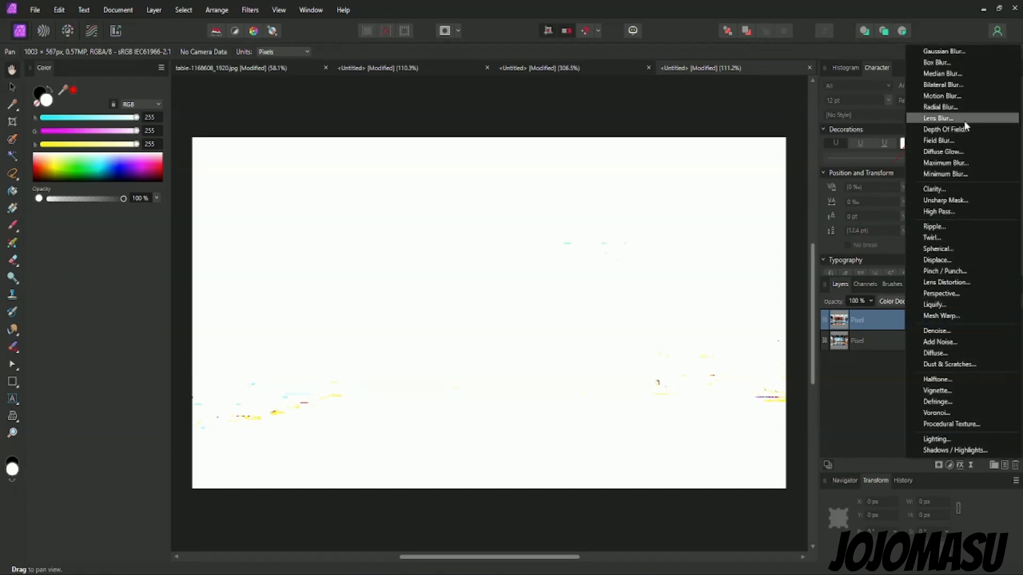
pyautogui.click(946, 51)
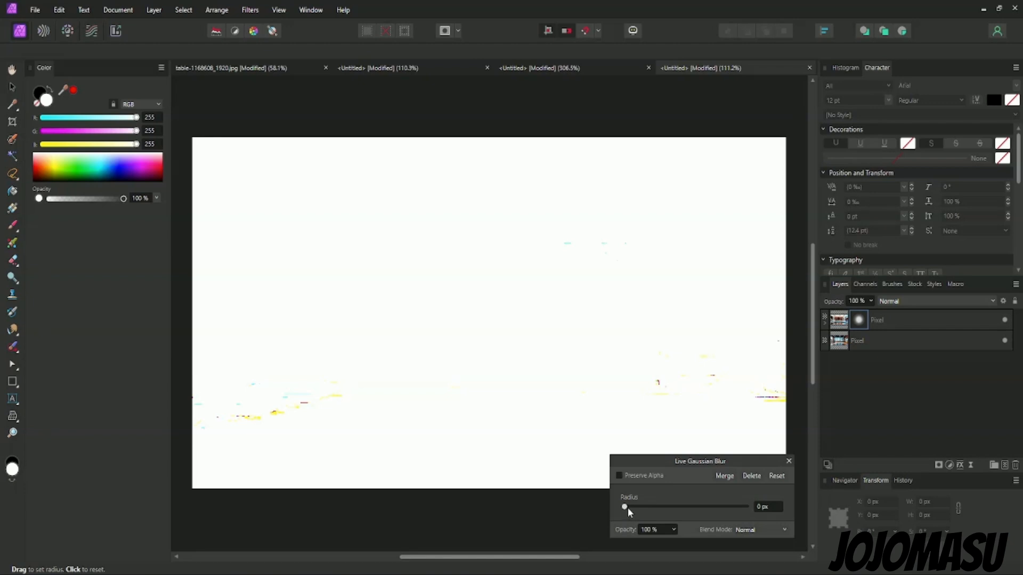
pyautogui.moveTo(624, 510); pyautogui.dragTo(656, 511)
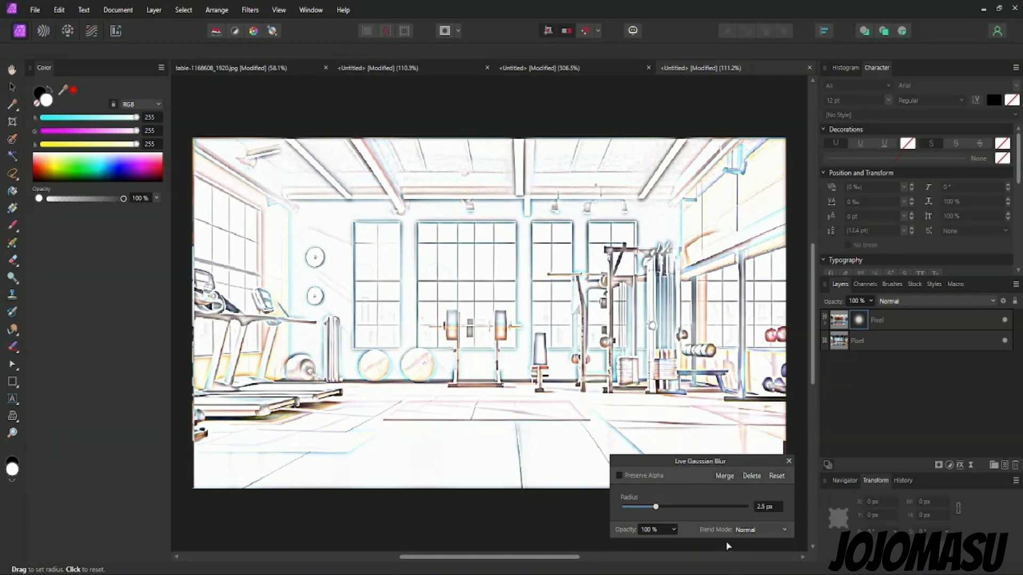
pyautogui.click(789, 461)
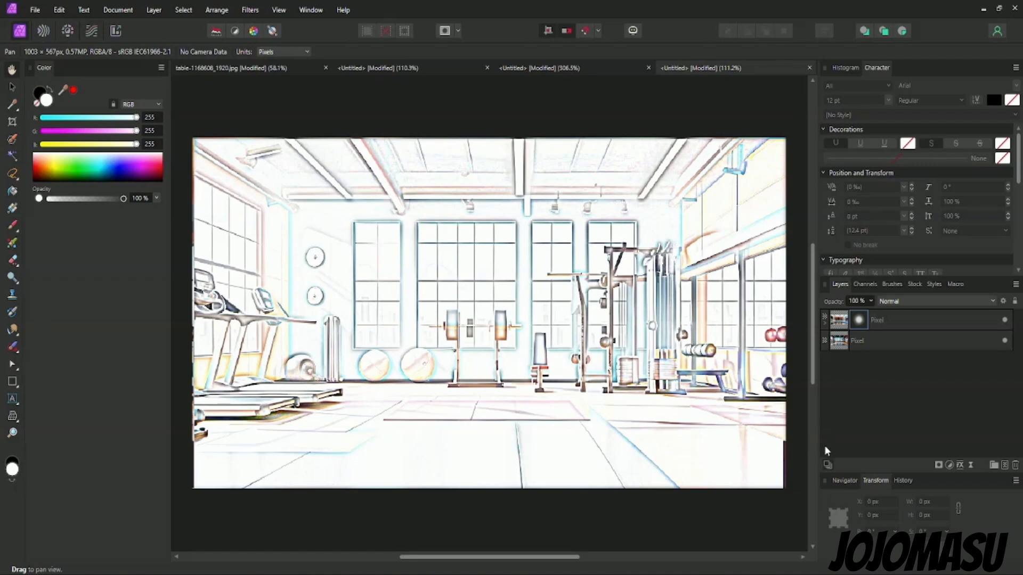
# Step: Add an HSL adjustment above the blurred layer with the saturation shift at -100%
pyautogui.click(949, 463)
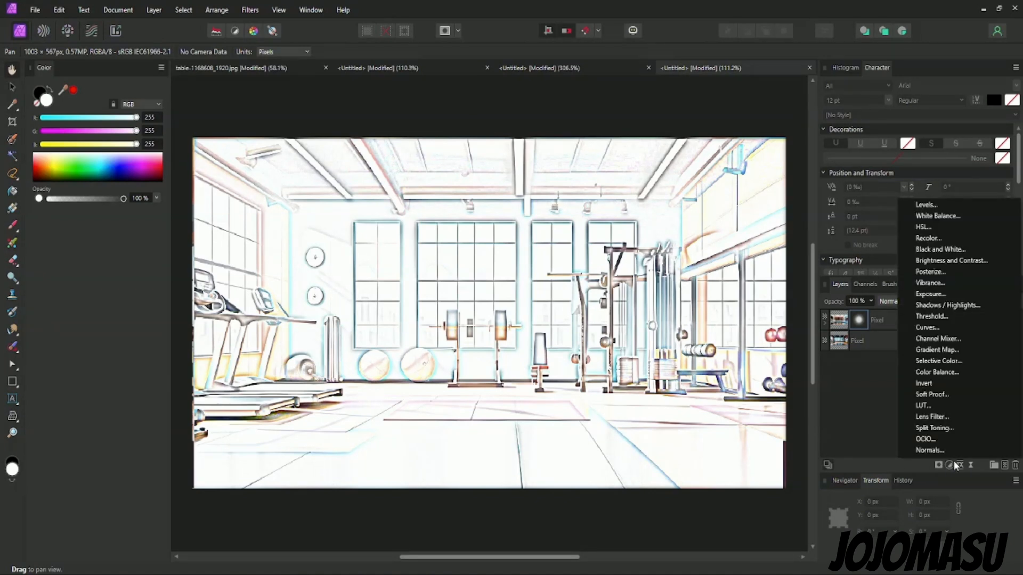
pyautogui.click(962, 228)
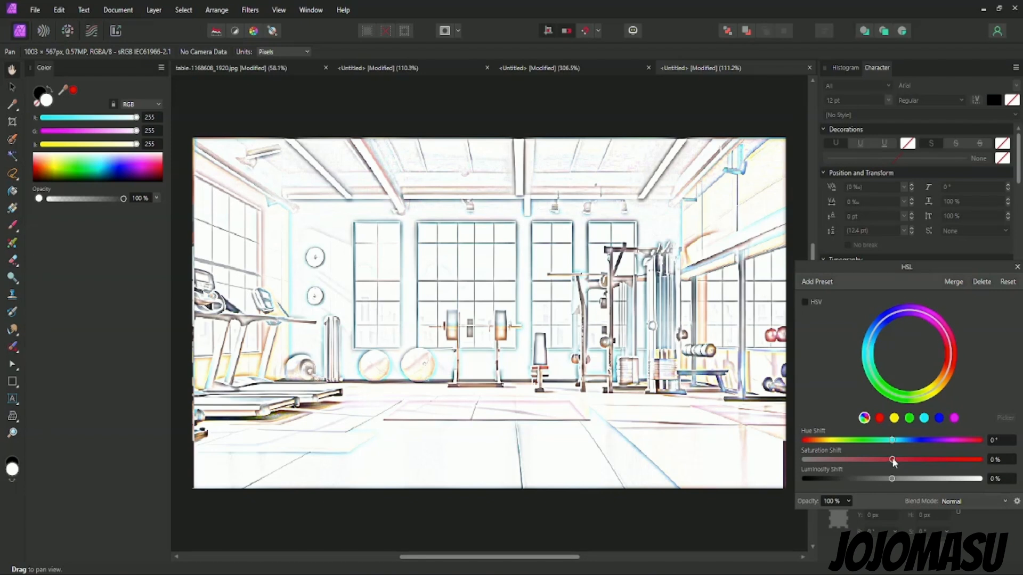
pyautogui.moveTo(891, 459); pyautogui.dragTo(787, 484)
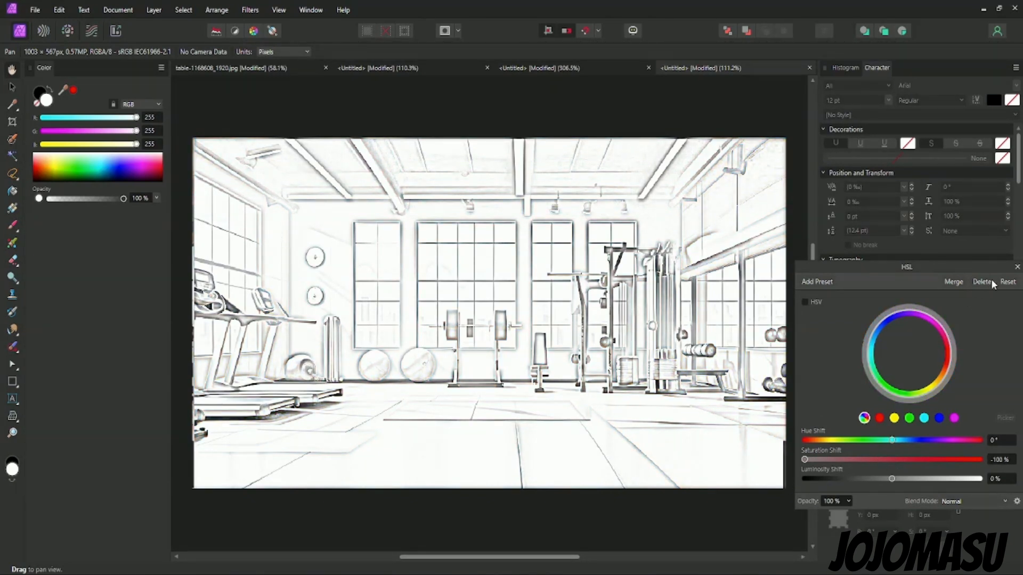
pyautogui.click(1016, 267)
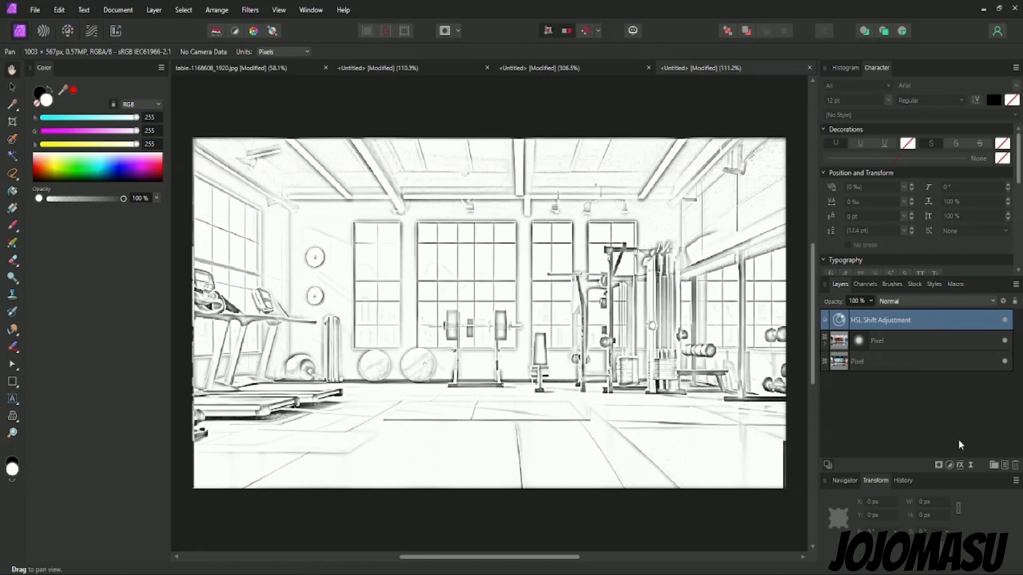
# Step: Add a Levels adjustment with the black level at 48% and the white level at 85%
pyautogui.click(948, 465)
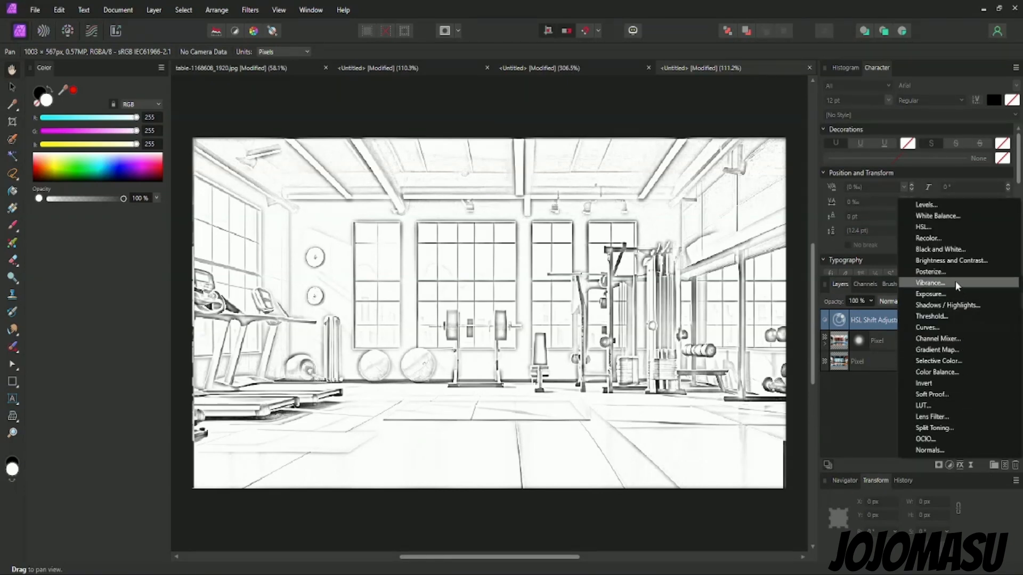
pyautogui.click(932, 206)
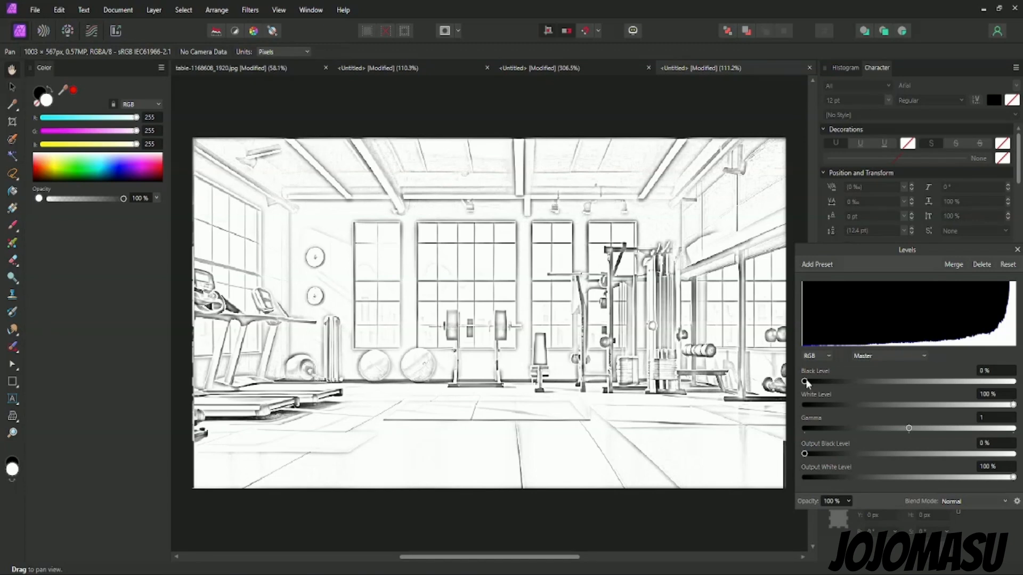
pyautogui.moveTo(805, 379); pyautogui.dragTo(904, 379)
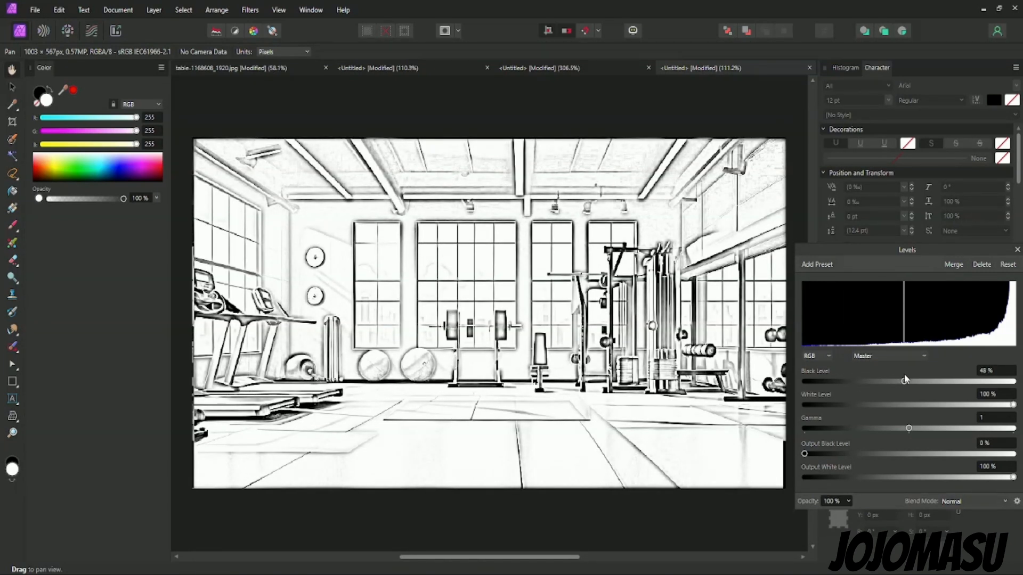
pyautogui.moveTo(1013, 405)
pyautogui.mouseDown()
pyautogui.moveTo(963, 426)
pyautogui.moveTo(978, 423)
pyautogui.mouseUp()
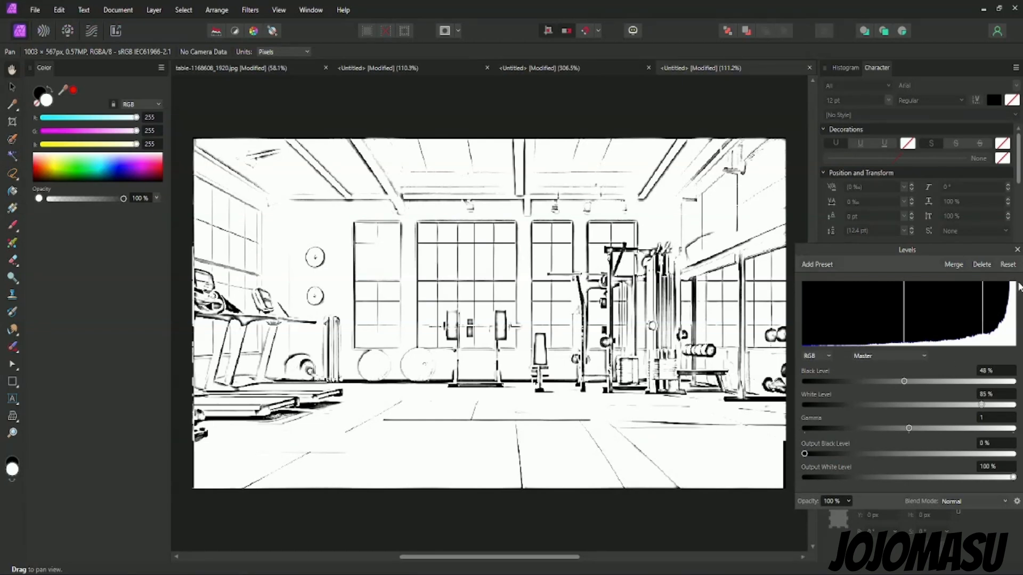
pyautogui.click(1015, 251)
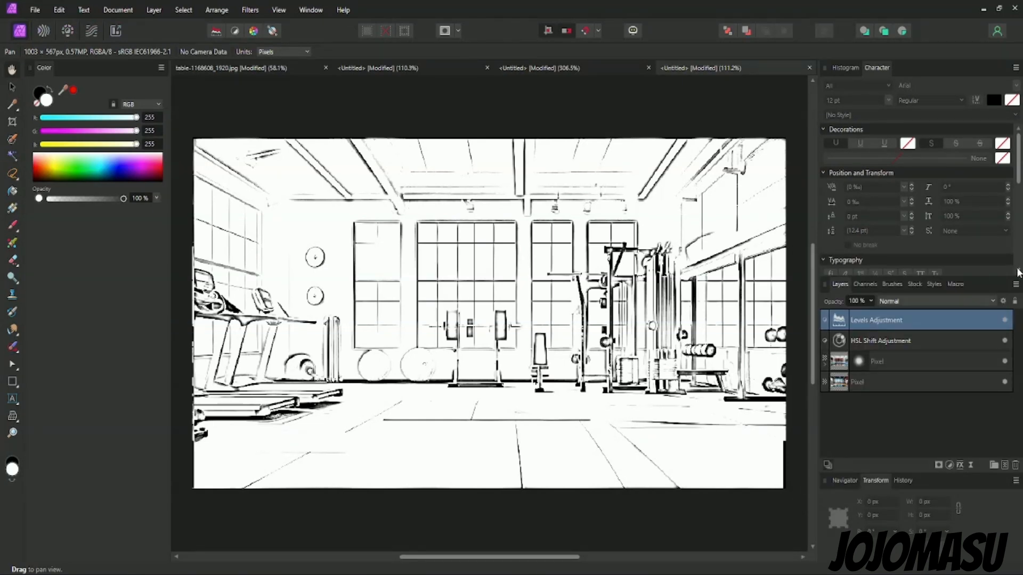
# Step: Merge the visible layers into a new line-art layer and move it directly above the base gym layer
pyautogui.rightClick(917, 313)
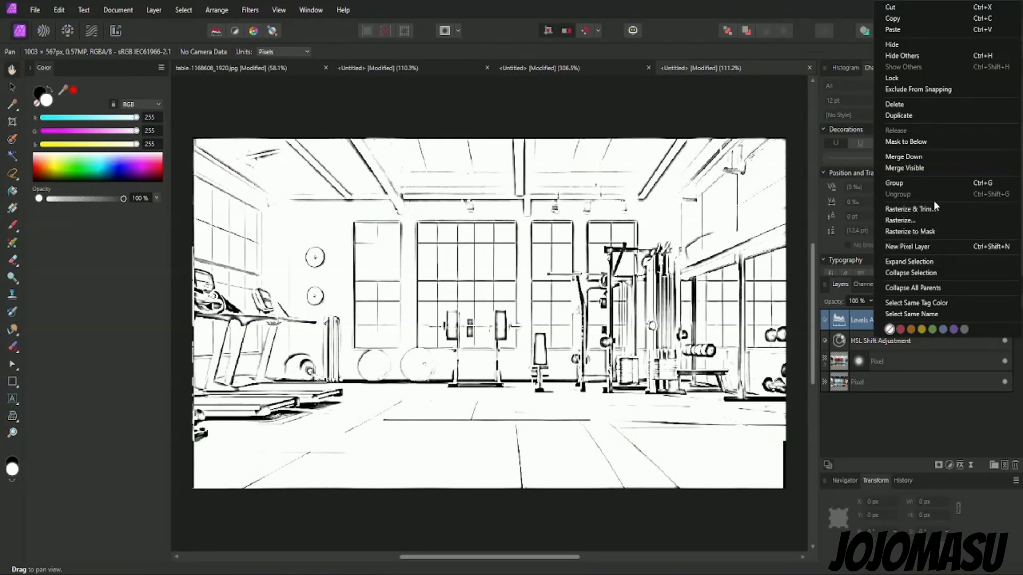
pyautogui.click(925, 168)
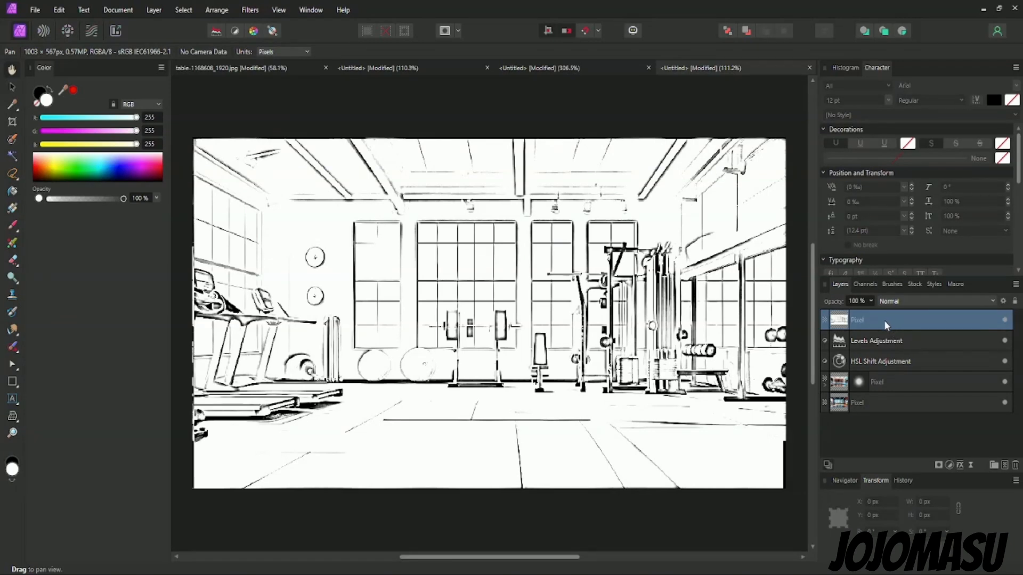
pyautogui.moveTo(881, 375); pyautogui.dragTo(883, 388)
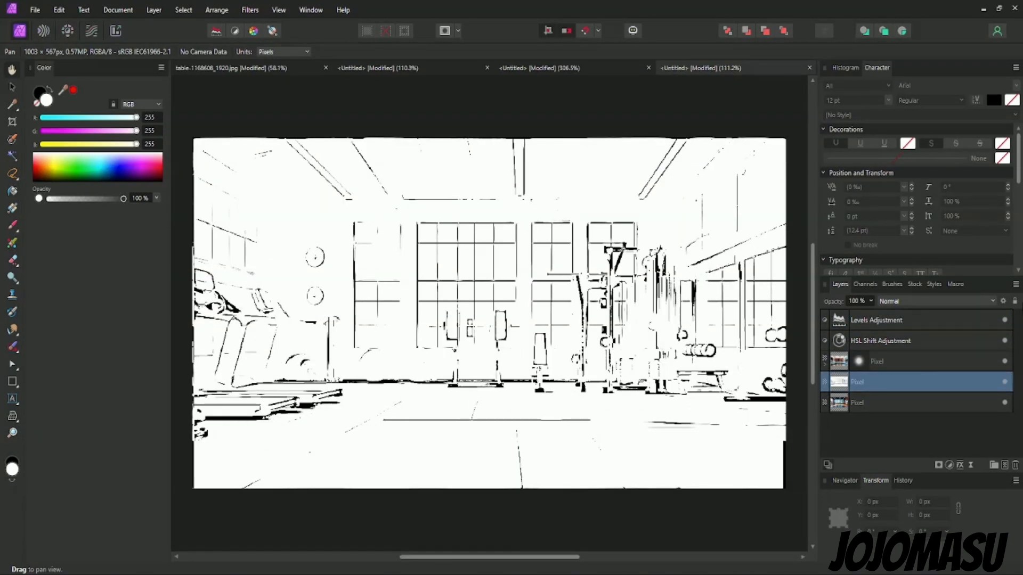
# Step: Hide the blurred duplicate and both adjustments, and set the line-art layer's blend mode to Color Burn
pyautogui.click(1004, 361)
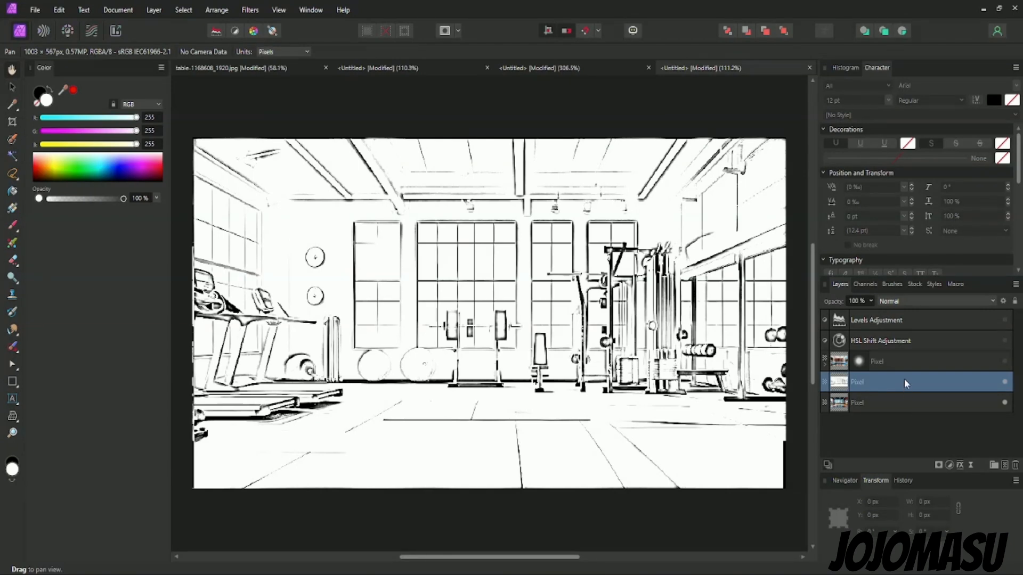
pyautogui.click(977, 301)
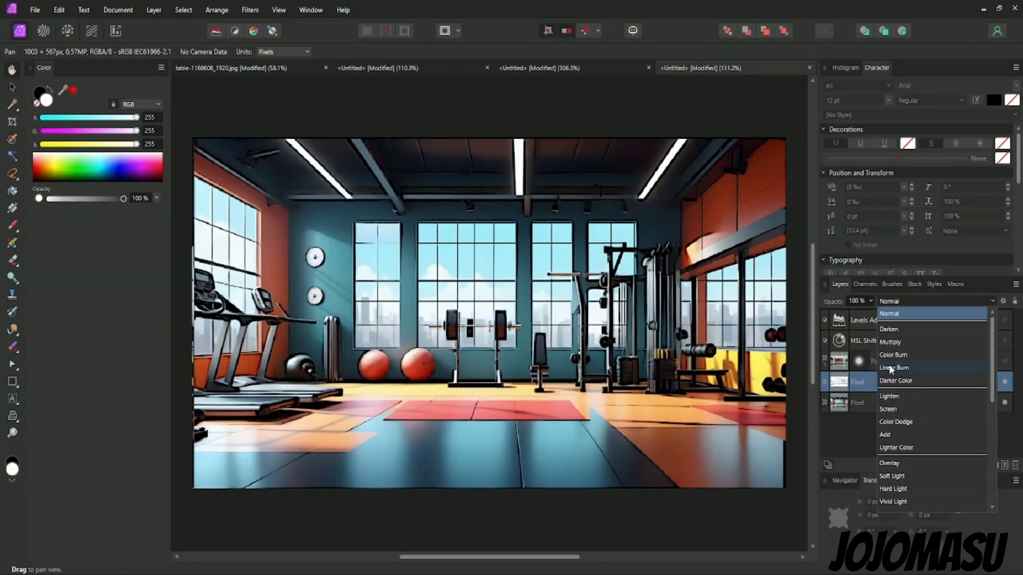
pyautogui.click(893, 355)
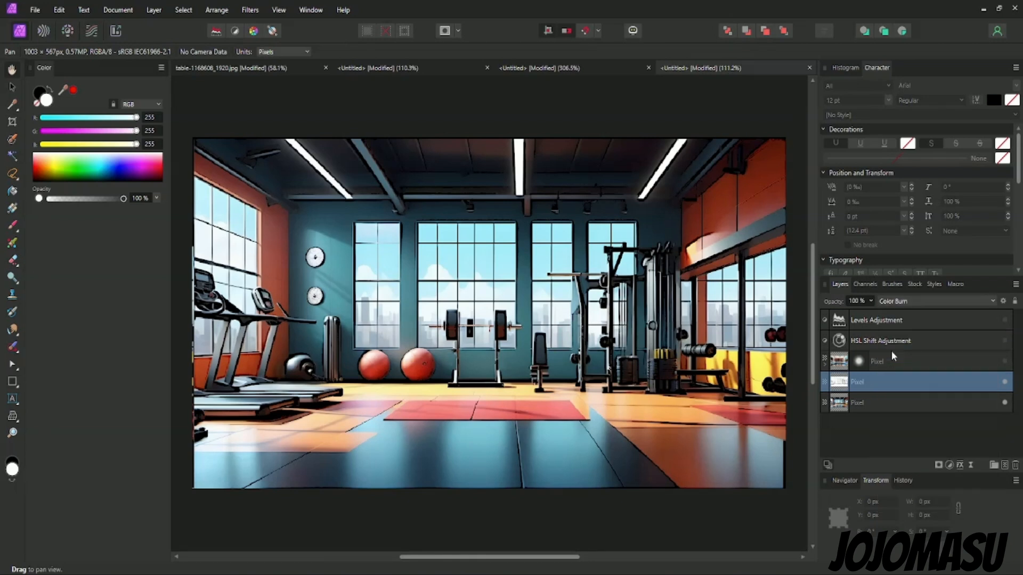
# Step: Toggle the line-art layer to compare it with the original, and delete all four layers above the base gym layer
pyautogui.click(1005, 381)
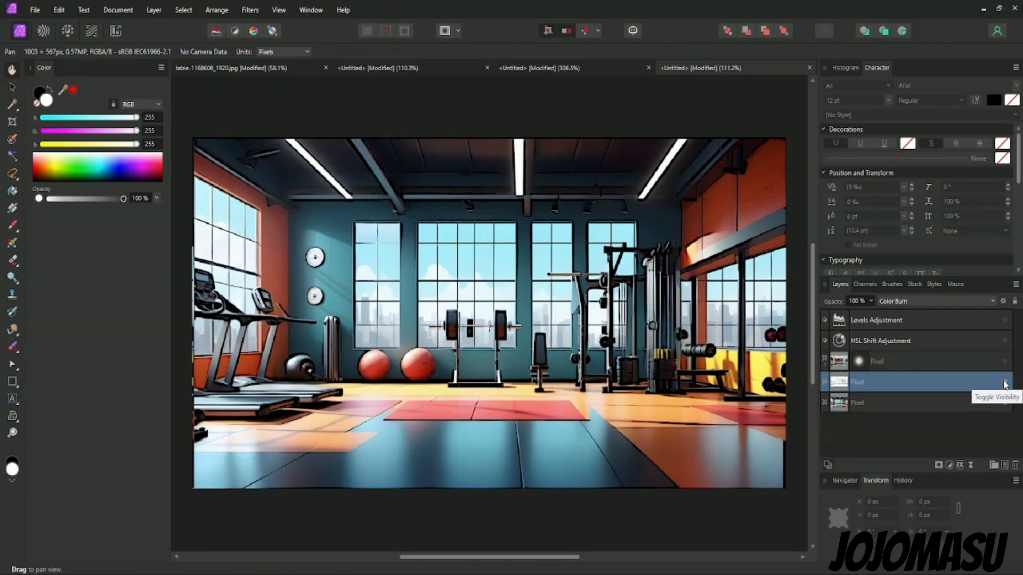
pyautogui.click(1005, 382)
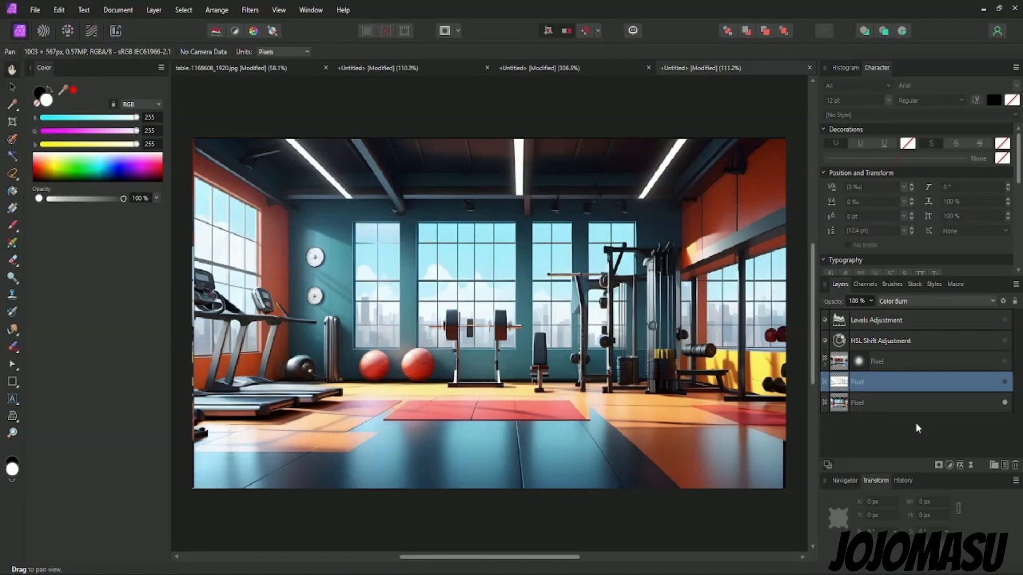
pyautogui.click(878, 322)
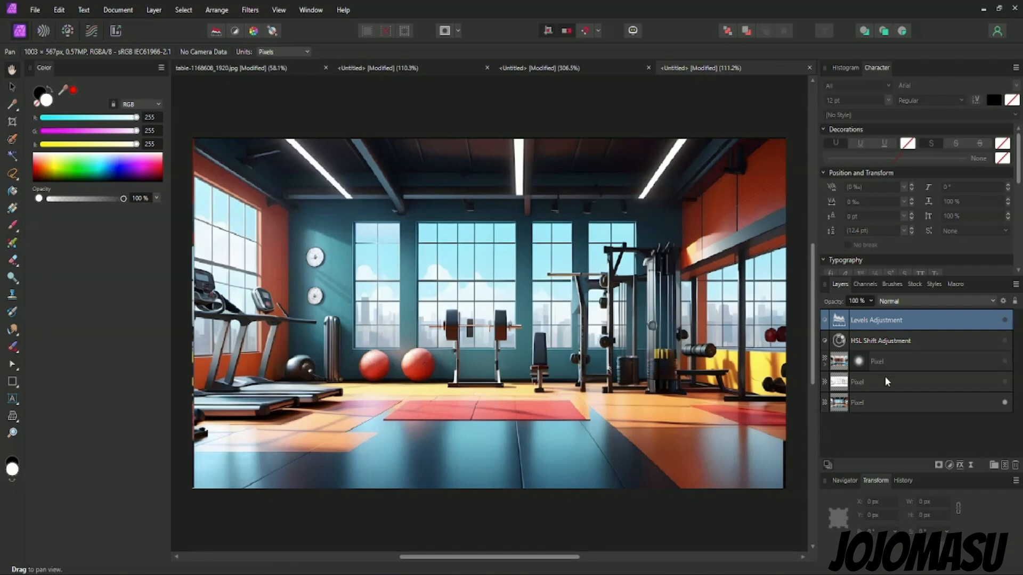
pyautogui.keyDown('shift'); pyautogui.click(885, 379); pyautogui.keyUp('shift')
pyautogui.hotkey('ctrl', 'shift', 'f')
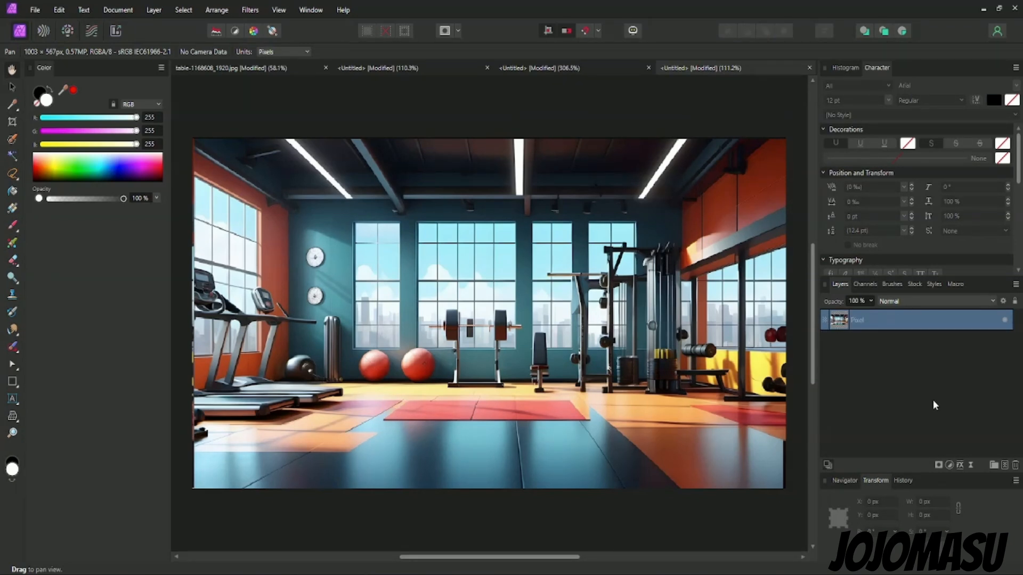
# Step: Duplicate the gym layer and hide the lower copy
pyautogui.hotkey('ctrl', 'shift', 'n')
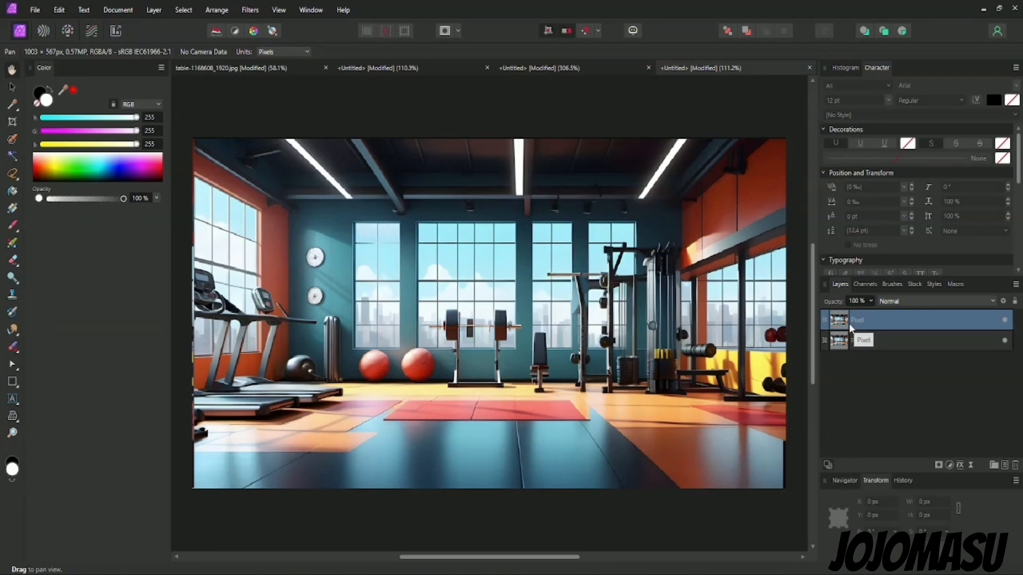
pyautogui.click(1004, 341)
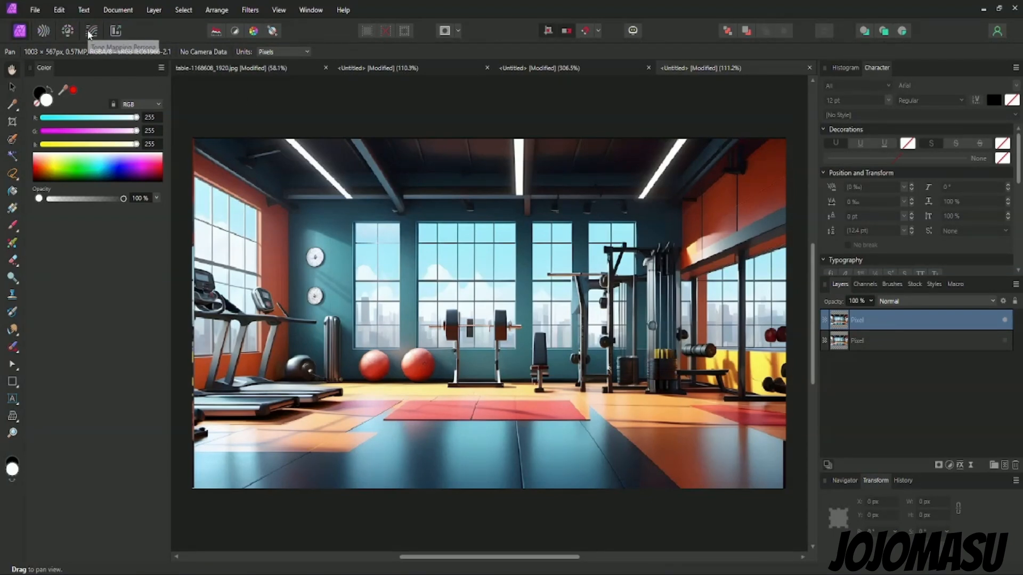
# Step: Open the duplicate in the Liquify persona and push pixels near its right-hand windows slightly with a 383.3 px brush
pyautogui.click(45, 33)
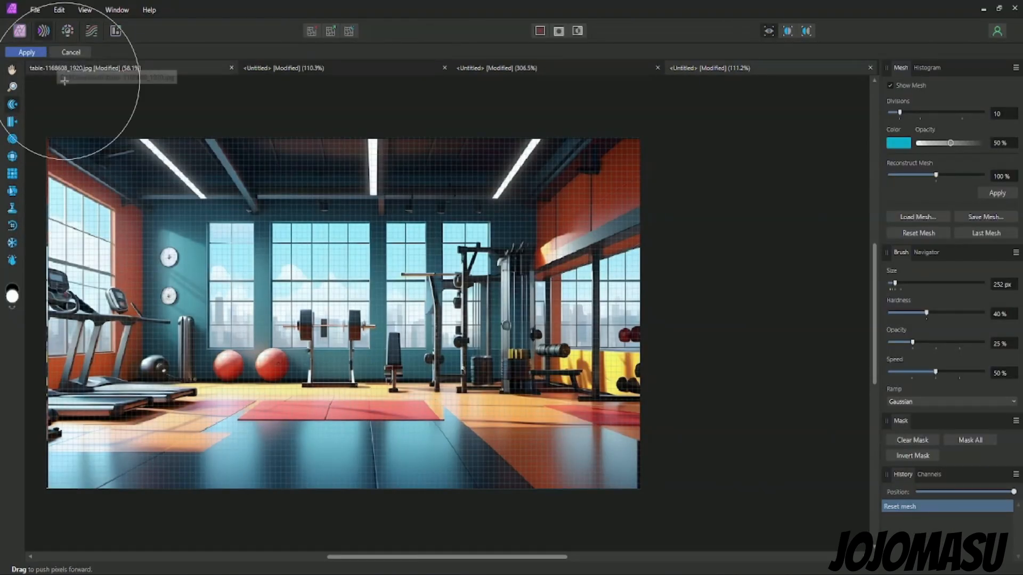
pyautogui.press(']')
pyautogui.press(']')
pyautogui.press(']')
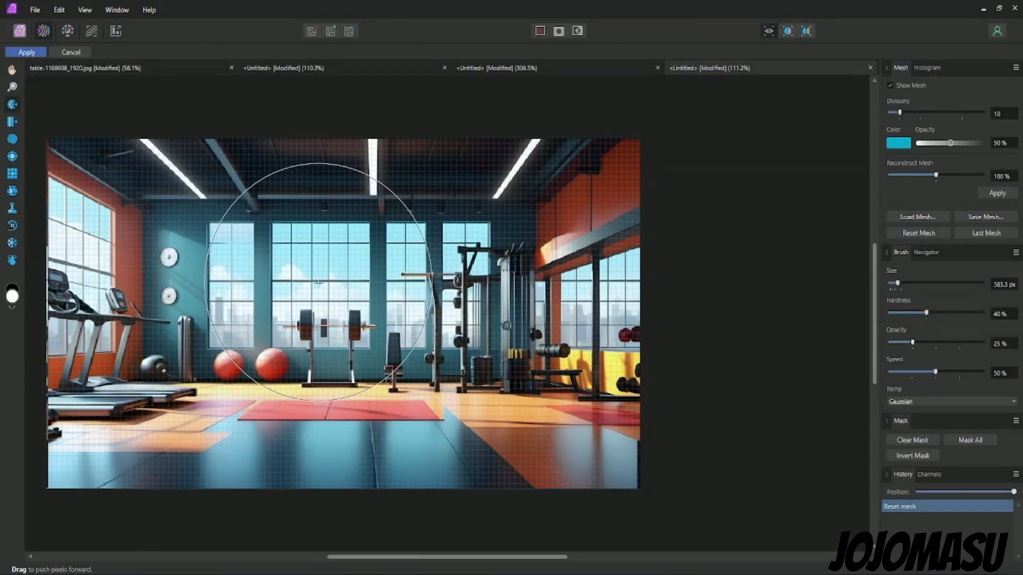
pyautogui.moveTo(594, 297); pyautogui.dragTo(598, 297)
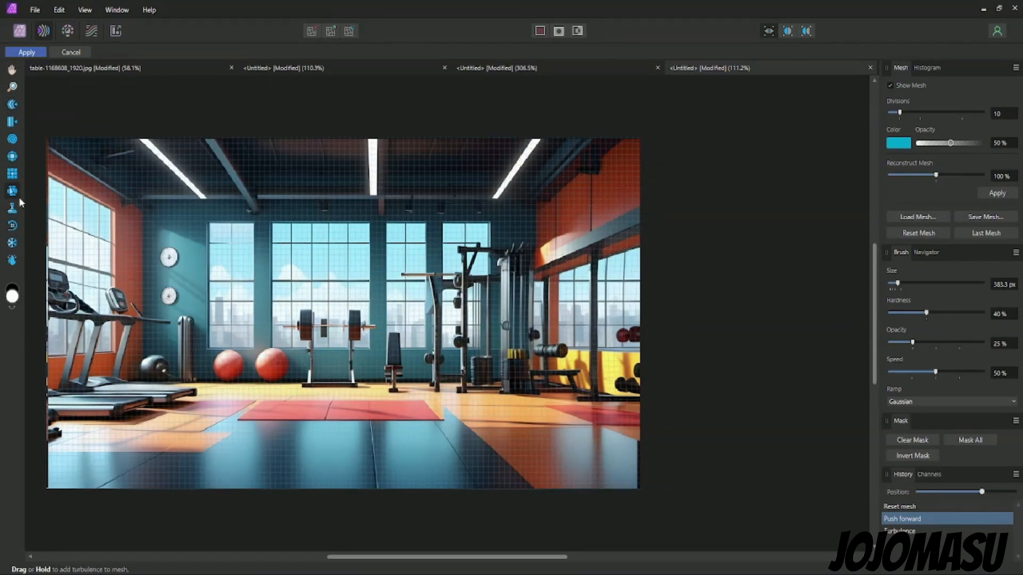
# Step: Distort the large middle window, the wall around the clocks, and the windows behind the weight rack with the Liquify Pinch tool
pyautogui.click(12, 157)
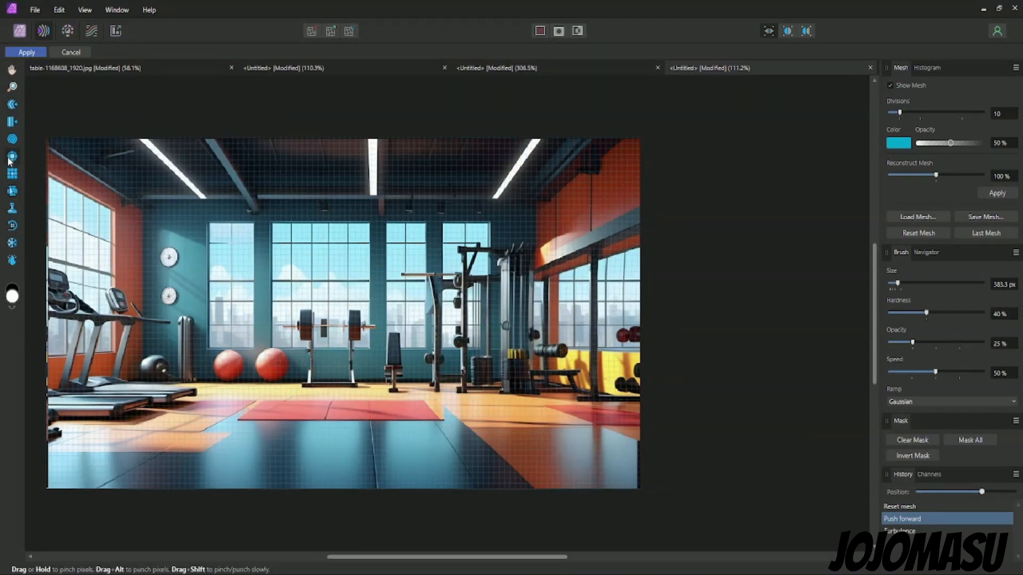
pyautogui.moveTo(320, 286); pyautogui.dragTo(320, 287)
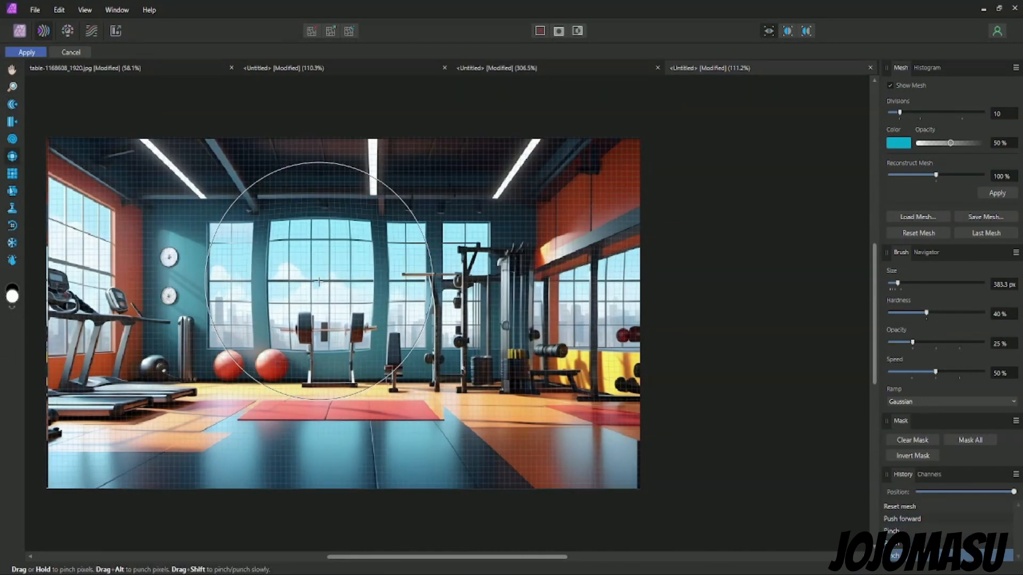
pyautogui.moveTo(184, 287); pyautogui.dragTo(184, 287)
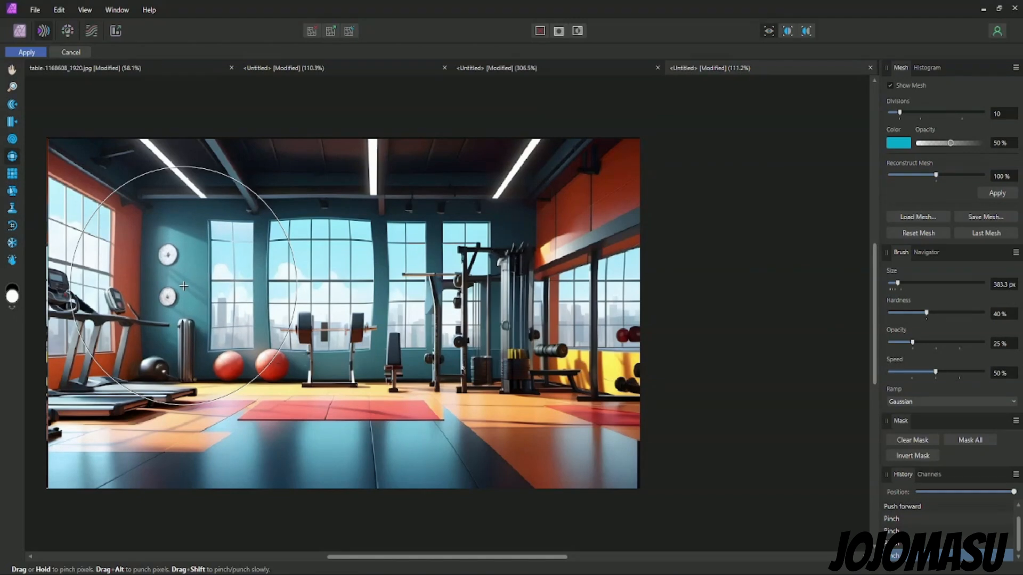
pyautogui.moveTo(489, 291); pyautogui.dragTo(489, 290)
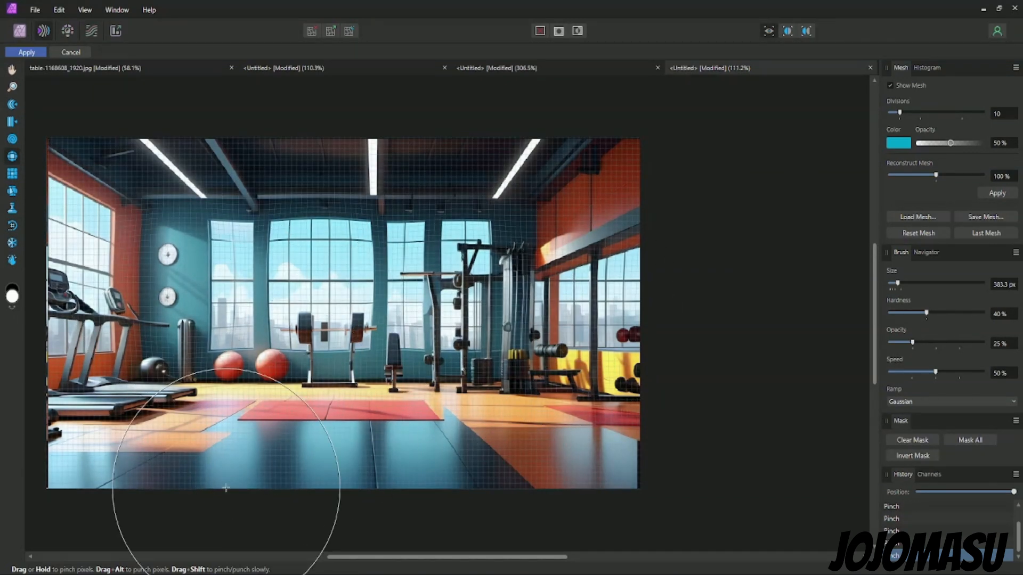
# Step: Push the upper parts of the outer back windows outward and the treadmill-side floor area inward, and apply the liquify changes
pyautogui.click(12, 103)
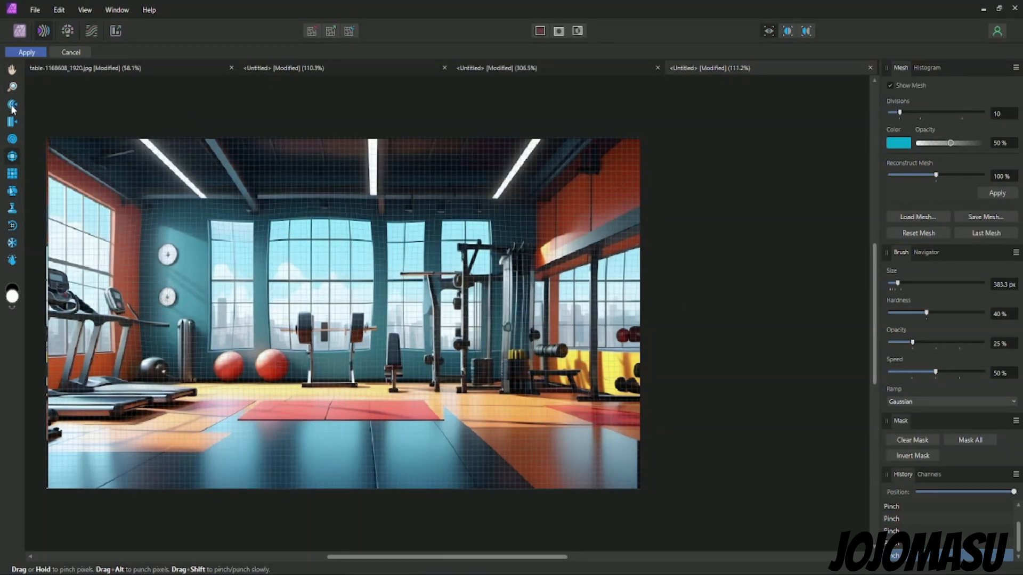
pyautogui.moveTo(234, 163); pyautogui.dragTo(205, 154)
pyautogui.moveTo(484, 171); pyautogui.dragTo(502, 168)
pyautogui.moveTo(141, 393); pyautogui.dragTo(182, 395)
pyautogui.moveTo(189, 431); pyautogui.dragTo(228, 435)
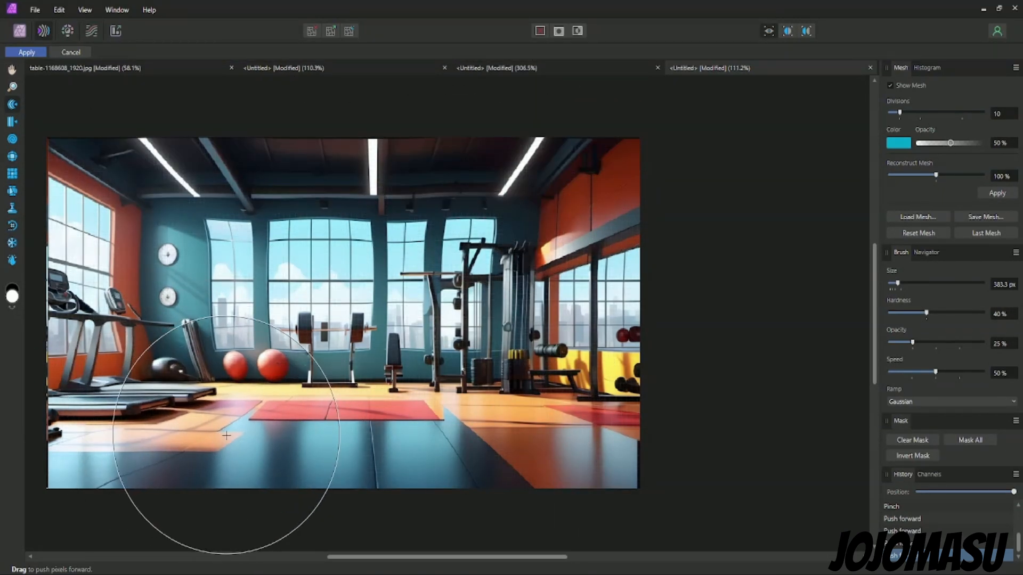
pyautogui.click(37, 55)
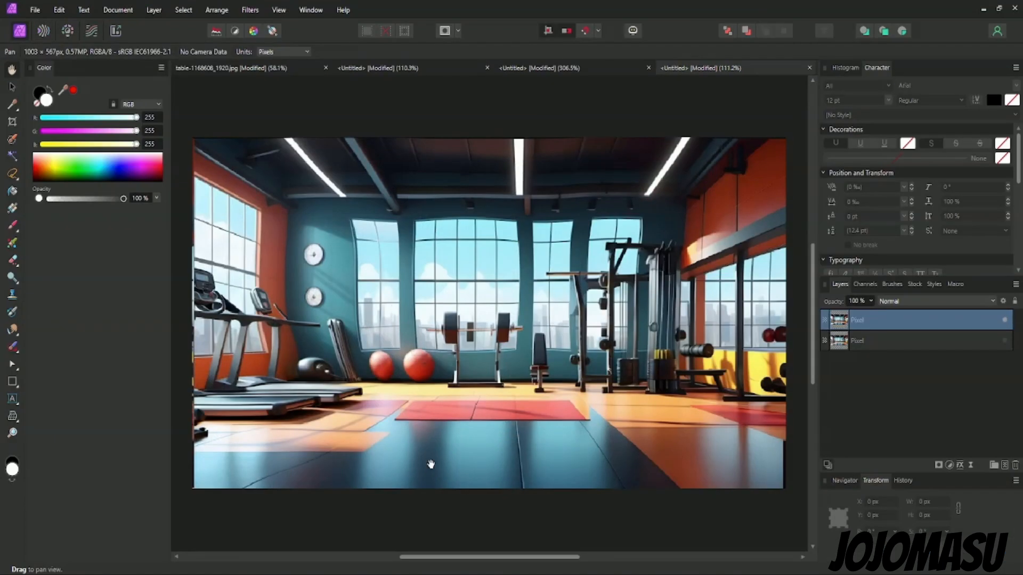
# Step: Trace the narrow back-wall window beside the clocks with a closed four-corner Pen tool curve
pyautogui.click(13, 364)
pyautogui.click(349, 219)
pyautogui.click(361, 349)
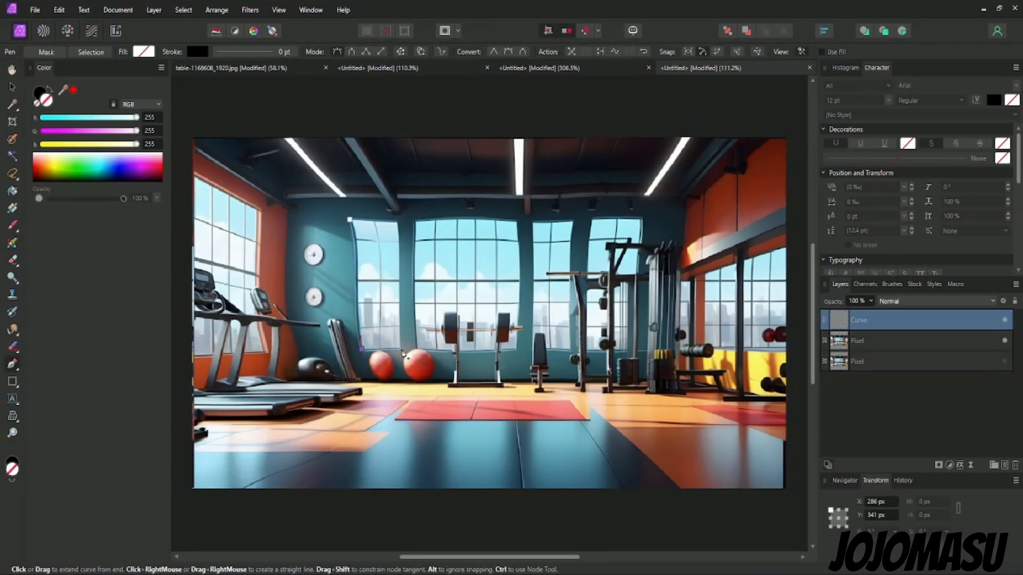
pyautogui.click(399, 348)
pyautogui.click(398, 222)
pyautogui.click(350, 219)
# Step: Set the window outline's stroke width to 3.5 pt
pyautogui.click(226, 52)
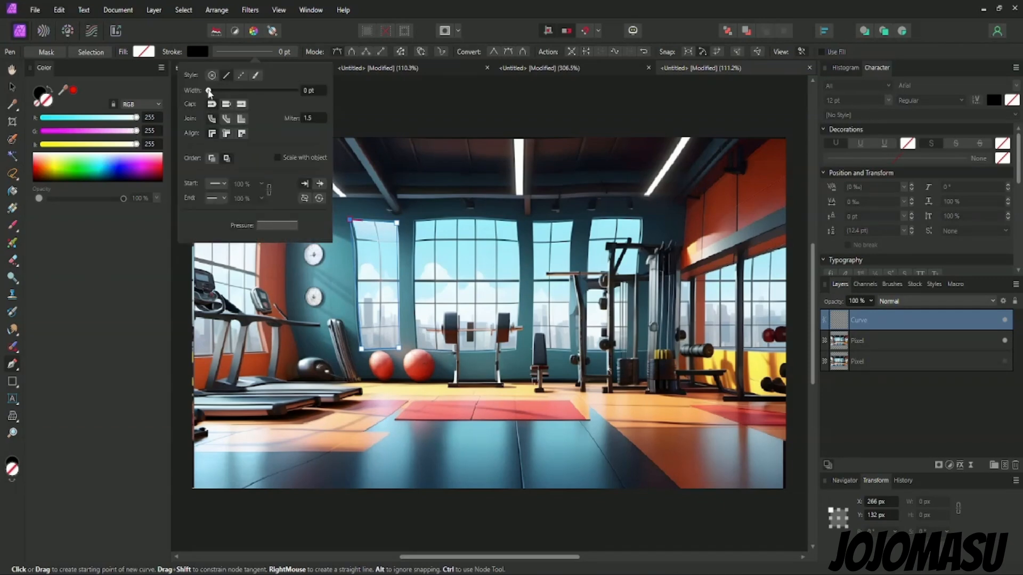
pyautogui.moveTo(207, 91); pyautogui.dragTo(231, 92)
pyautogui.scroll(2, 379, 281)
pyautogui.click(395, 37)
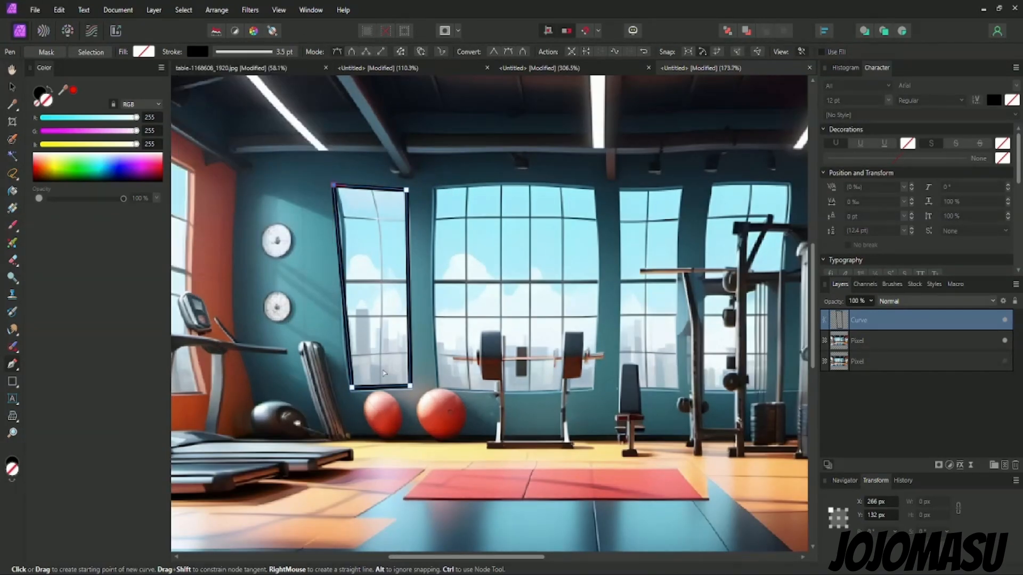
# Step: Add a node midway on each long side of the window outline and bend the segments to follow the warped frame
pyautogui.click(16, 368)
pyautogui.click(38, 379)
pyautogui.click(342, 285)
pyautogui.moveTo(339, 234); pyautogui.dragTo(344, 234)
pyautogui.moveTo(347, 337); pyautogui.dragTo(344, 337)
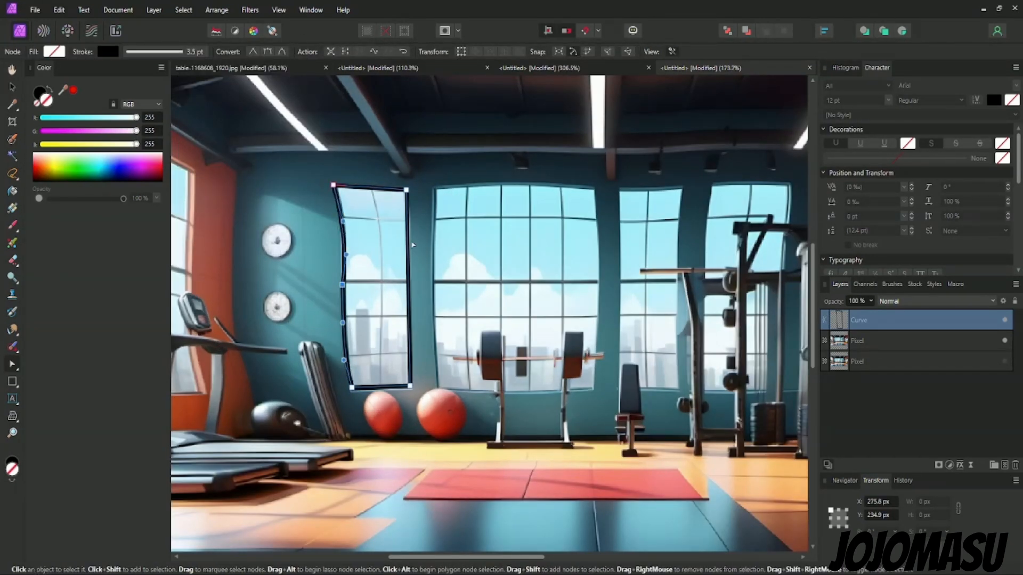
pyautogui.click(409, 283)
pyautogui.moveTo(411, 242); pyautogui.dragTo(414, 242)
pyautogui.moveTo(410, 336); pyautogui.dragTo(413, 336)
# Step: Trace the large middle window with a closed four-corner Pen tool curve
pyautogui.press('p')
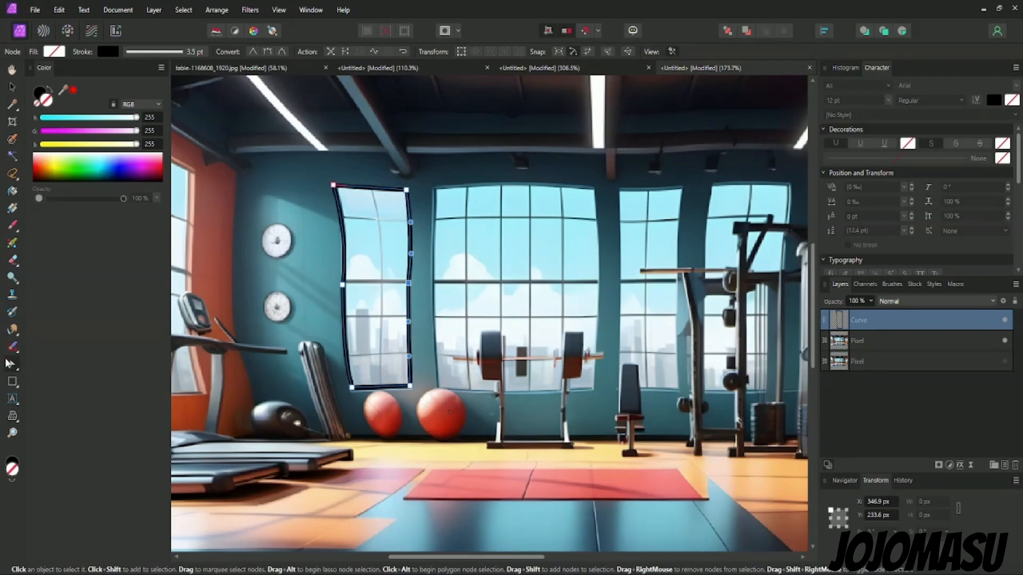
pyautogui.click(436, 189)
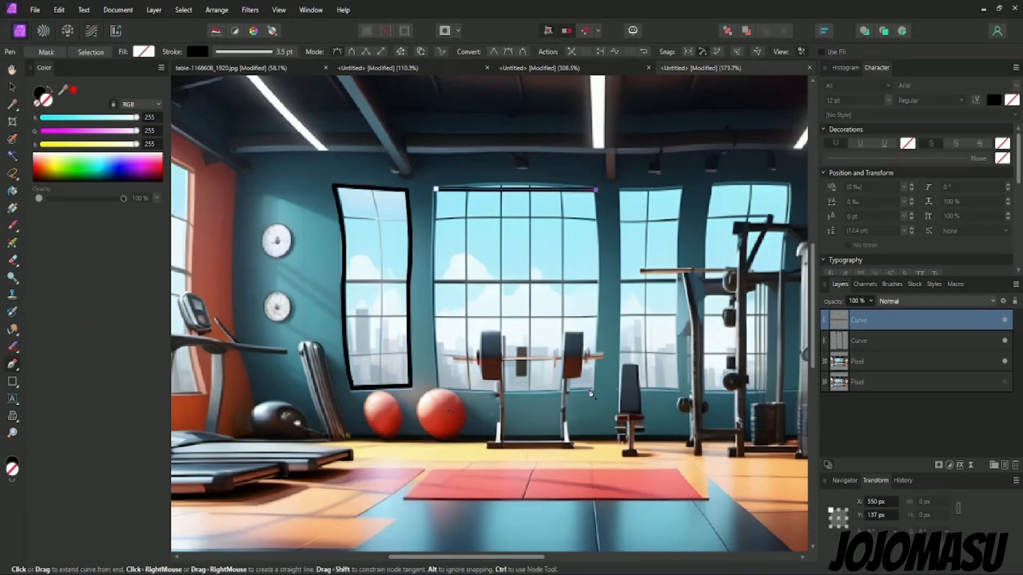
pyautogui.click(590, 388)
pyautogui.click(437, 389)
pyautogui.click(438, 189)
# Step: Bow the large window outline's edges outward to match the distorted frame, and deselect the curve
pyautogui.press('a')
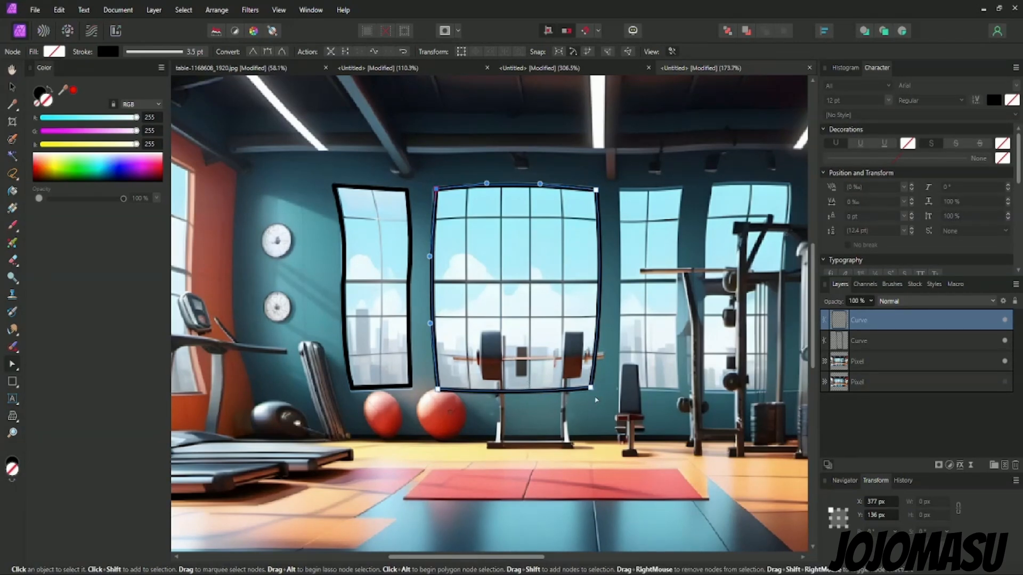
pyautogui.click(463, 463)
pyautogui.scroll(-3, 487, 403)
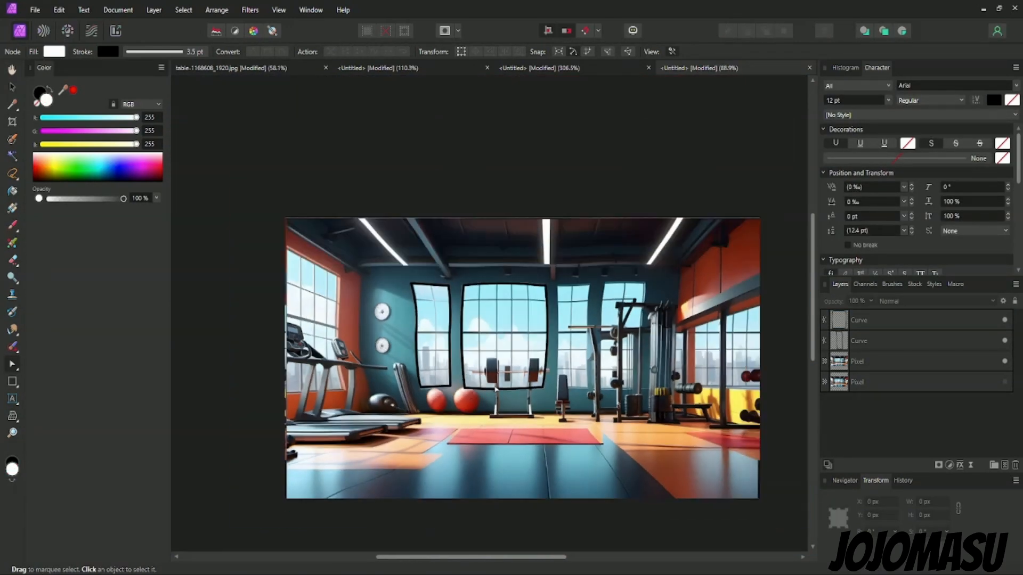
# Step: Merge the visible layers into a new pixel layer and hide both curves and the liquified gym layer beneath it
pyautogui.rightClick(927, 320)
pyautogui.click(935, 289)
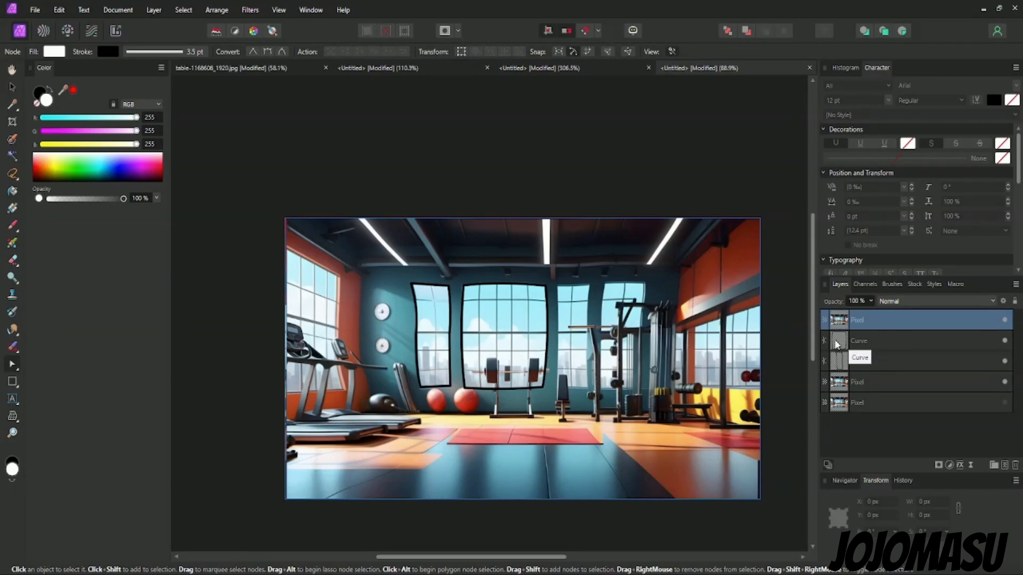
pyautogui.moveTo(1007, 345); pyautogui.dragTo(1005, 382)
# Step: Duplicate the merged layer, invert the copy's colors, and set its blend mode to Color Dodge
pyautogui.hotkey('ctrl', 'j')
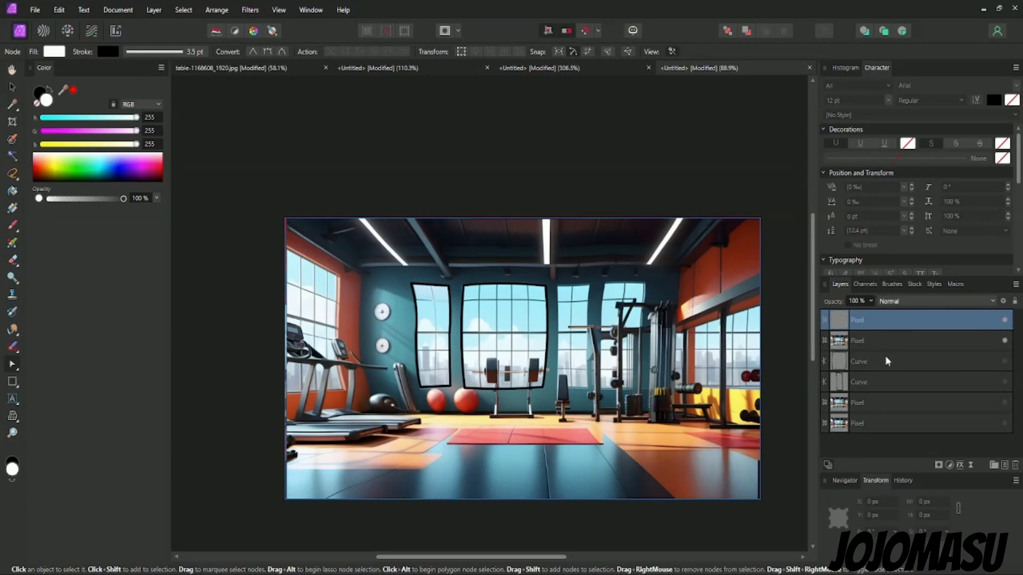
pyautogui.hotkey('ctrl', 'i')
pyautogui.click(991, 300)
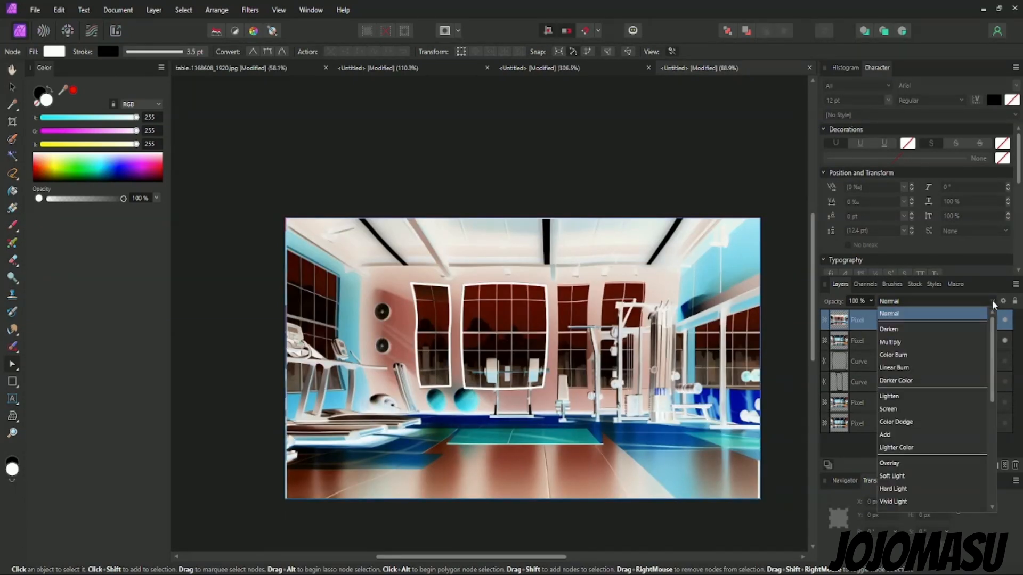
pyautogui.click(909, 422)
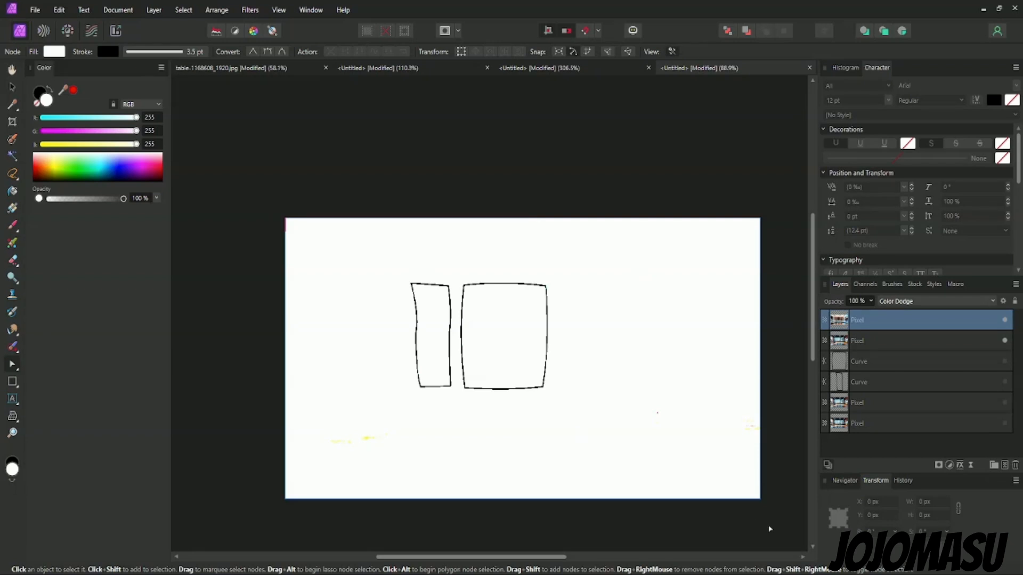
# Step: Add a live Gaussian Blur with a 2.3 px radius to the inverted layer
pyautogui.click(970, 465)
pyautogui.click(948, 48)
pyautogui.moveTo(622, 507); pyautogui.dragTo(659, 512)
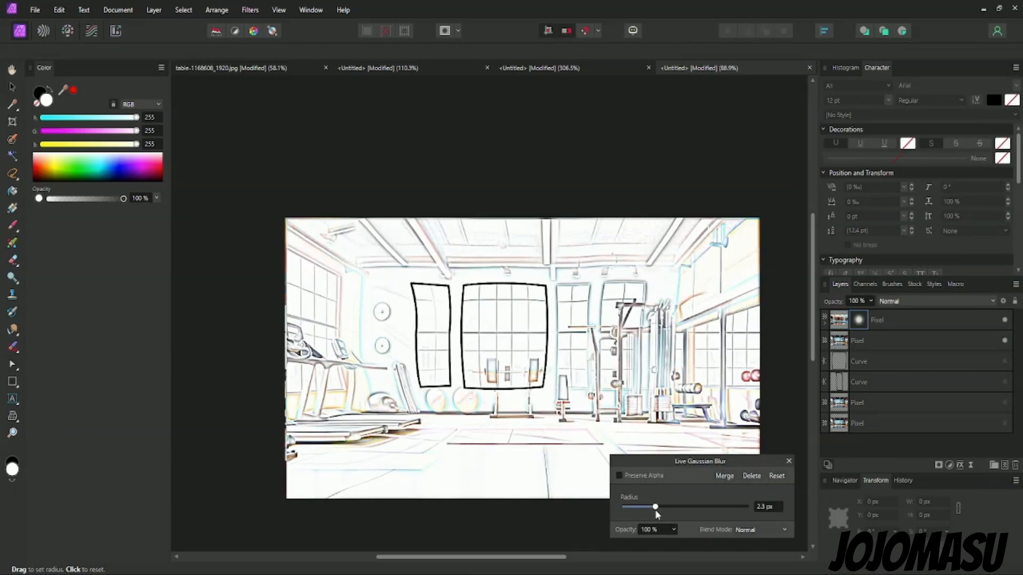
pyautogui.click(789, 461)
# Step: Add an HSL adjustment with the saturation shift at -100% to remove the color from the line art
pyautogui.click(949, 465)
pyautogui.click(905, 230)
pyautogui.moveTo(900, 465); pyautogui.dragTo(790, 469)
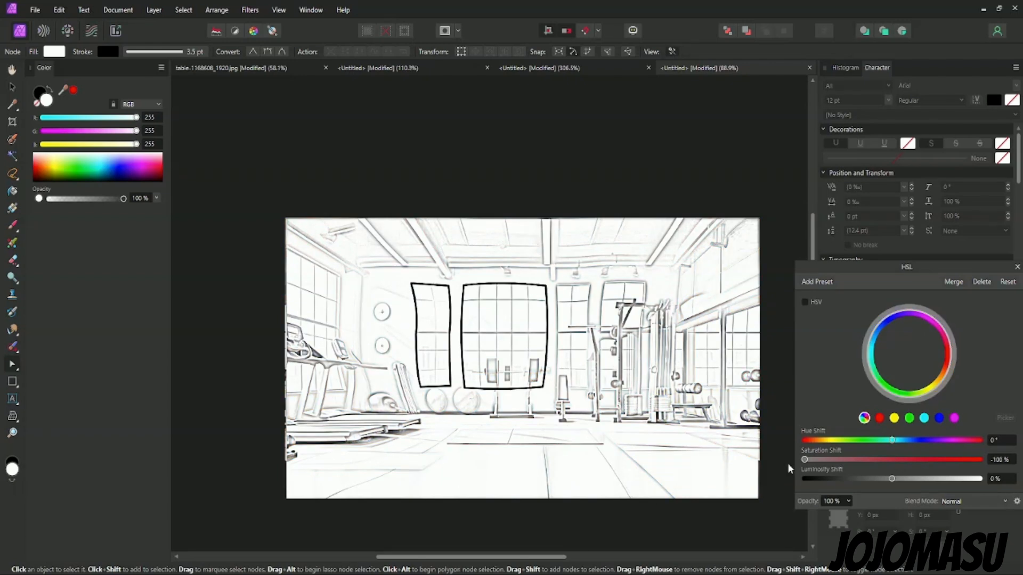
pyautogui.click(1018, 271)
# Step: Add a Levels adjustment with the black level at 82% to darken the line art
pyautogui.click(949, 465)
pyautogui.click(927, 209)
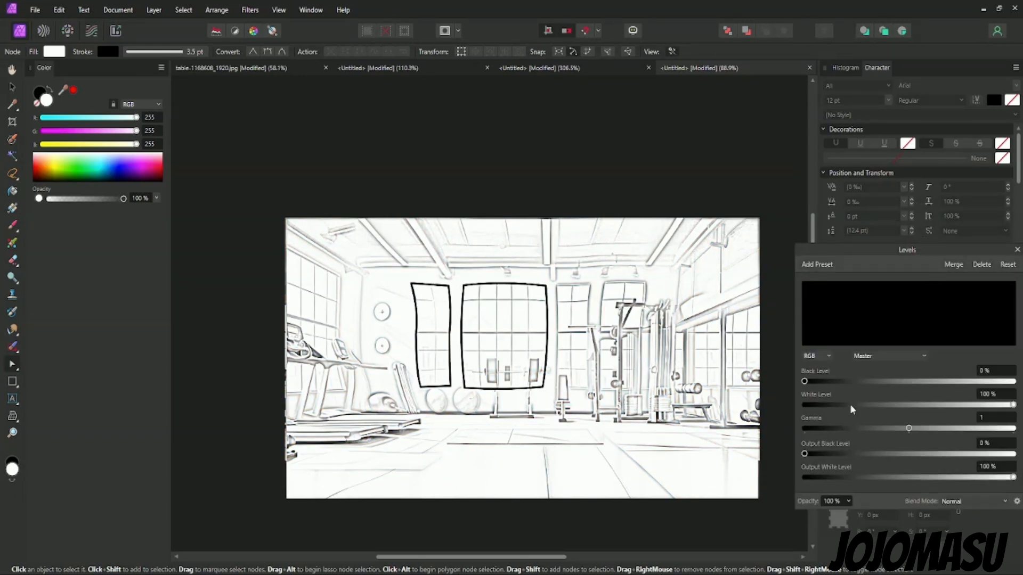
pyautogui.moveTo(805, 382)
pyautogui.mouseDown()
pyautogui.moveTo(988, 392)
pyautogui.moveTo(978, 392)
pyautogui.mouseUp()
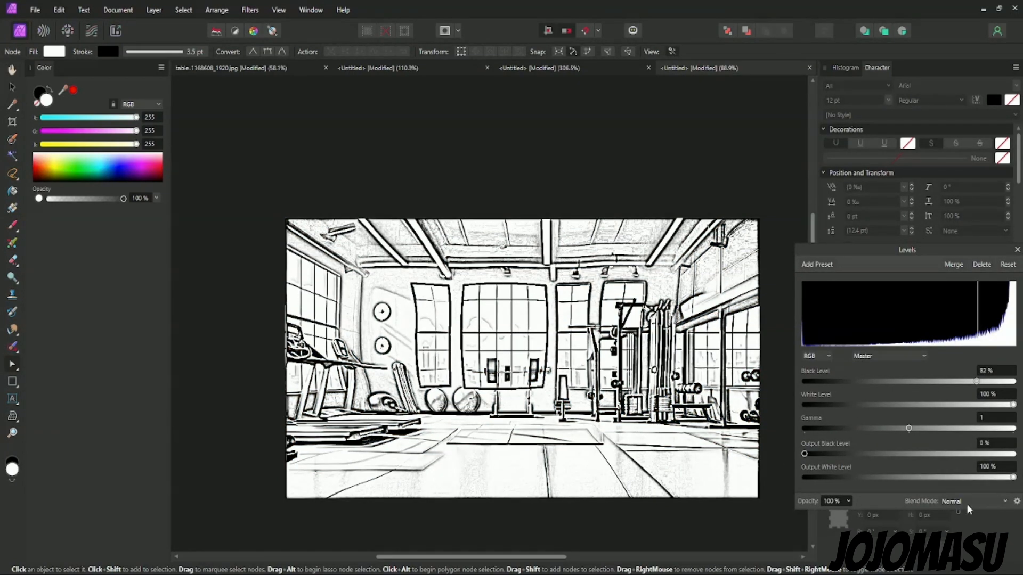
pyautogui.click(1017, 250)
# Step: Merge the visible line art into a new layer and blend it over the merged gym layer with Linear Burn
pyautogui.rightClick(969, 321)
pyautogui.click(927, 167)
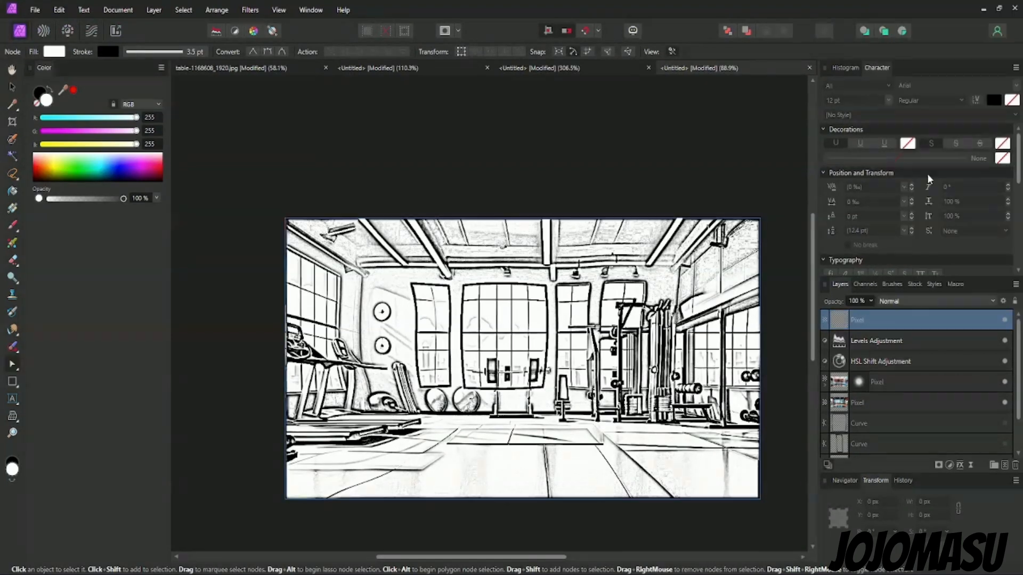
pyautogui.click(882, 388)
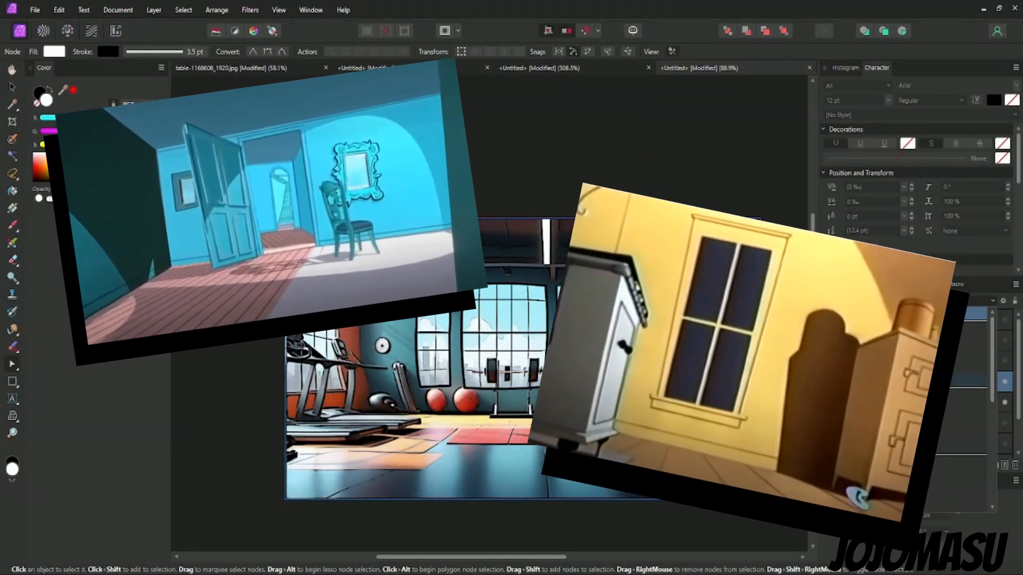
pyautogui.click(926, 367)
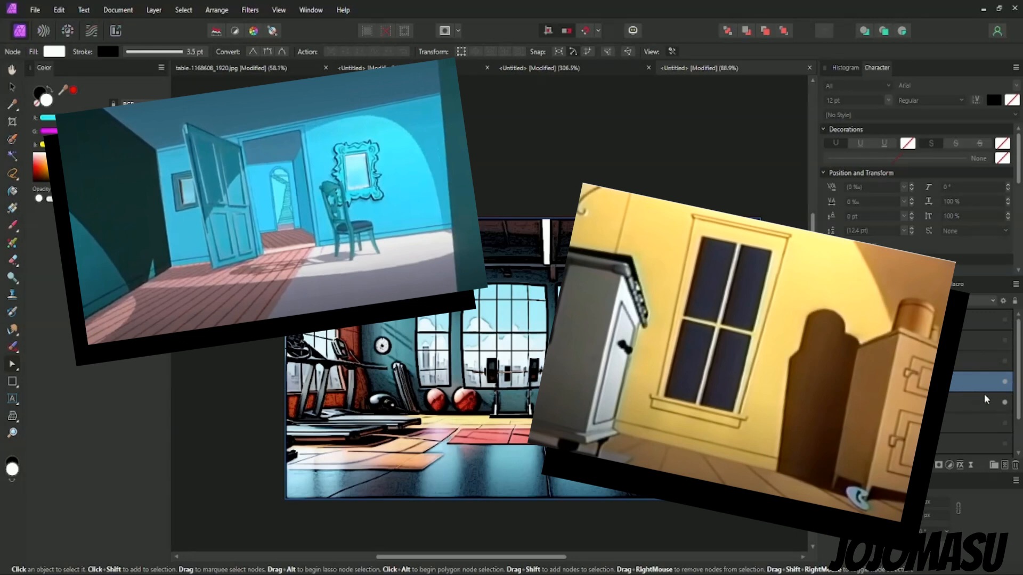
# Step: Toggle the line-art layer's visibility to compare the gym image with and without the ink outlines
pyautogui.click(1004, 383)
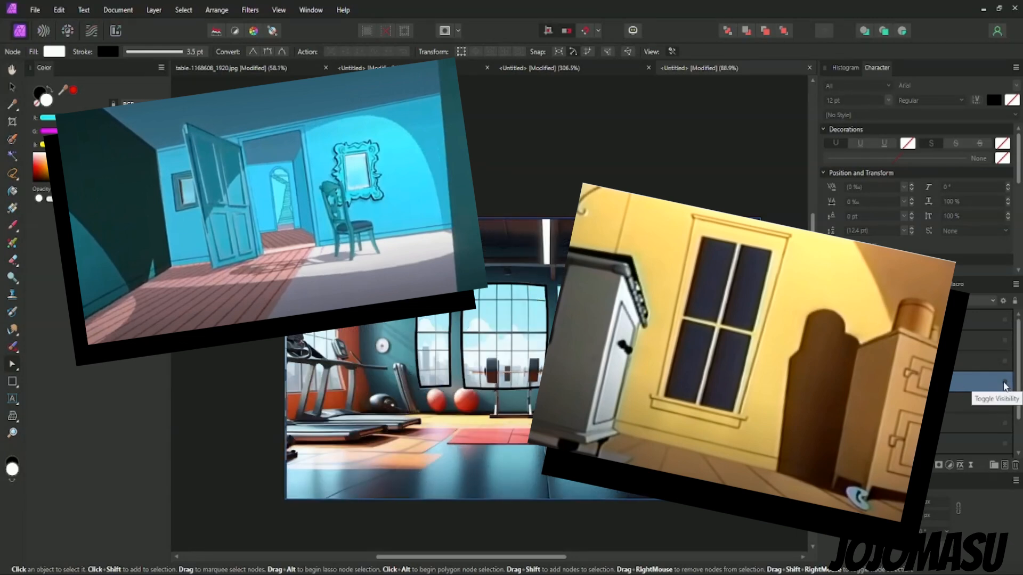
pyautogui.click(1004, 383)
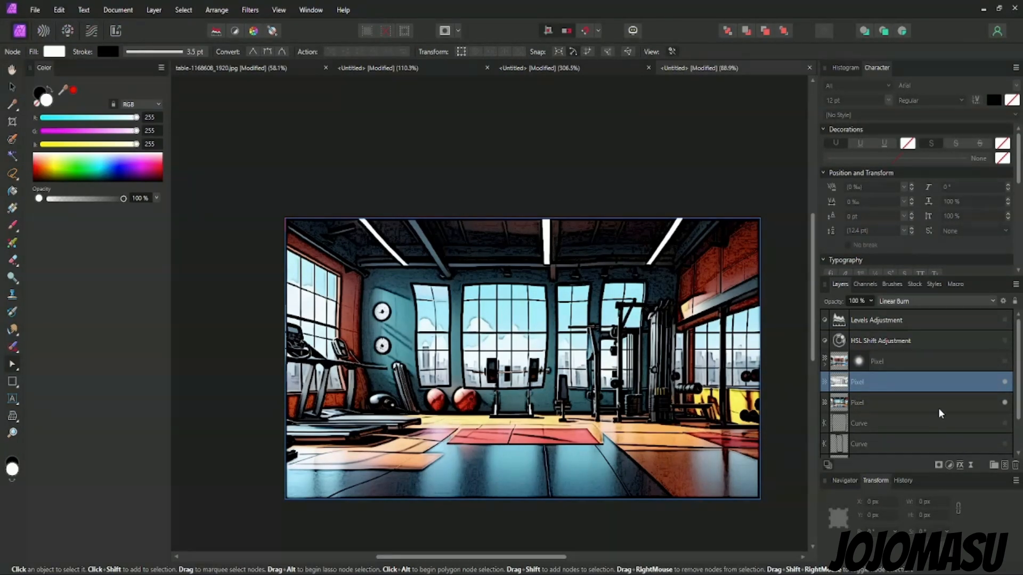
pyautogui.rightClick(843, 386)
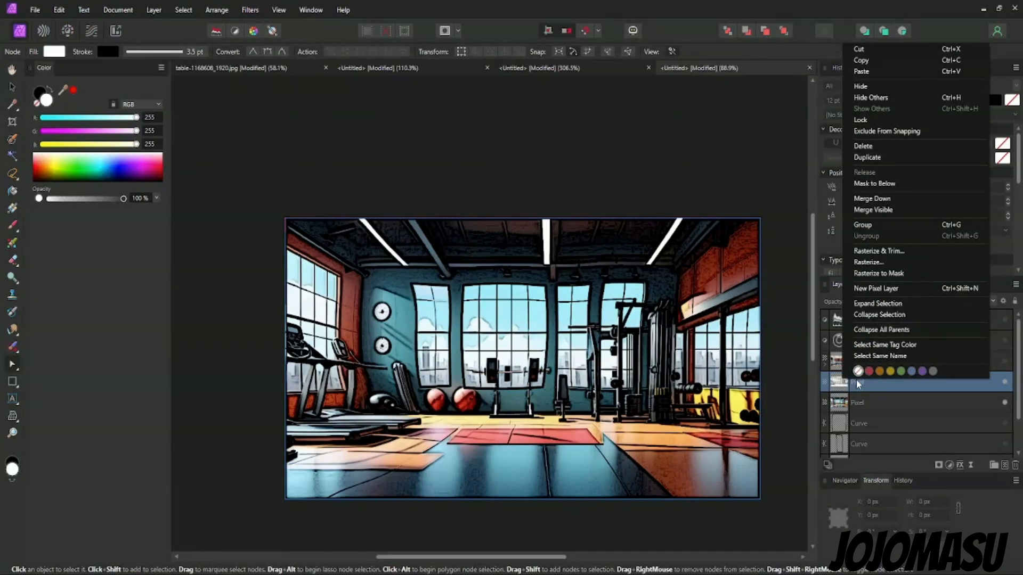
pyautogui.click(38, 11)
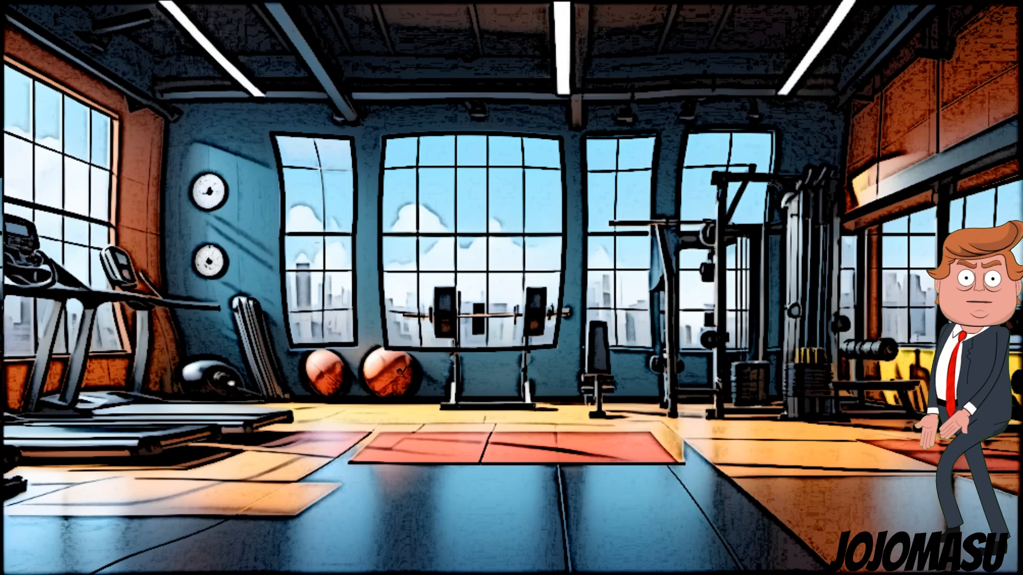